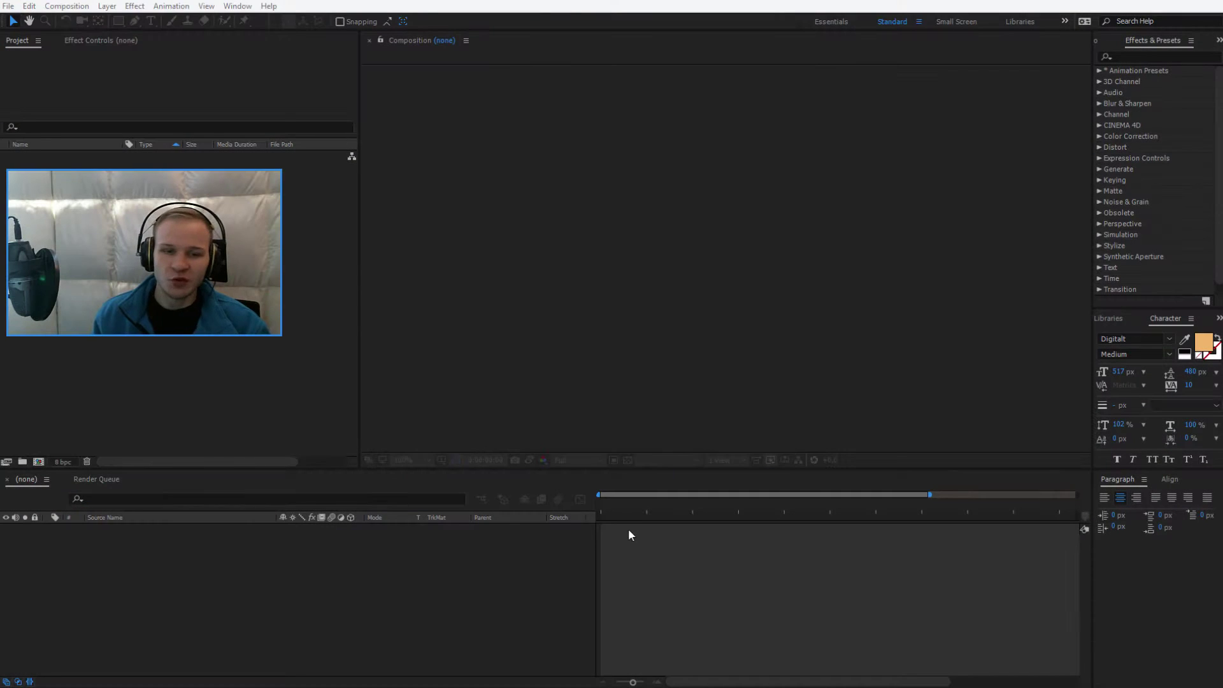
Create Comp 1 with a 0:00:03:00 duration and fit the empty black frame in the viewer
left_click(38, 461)
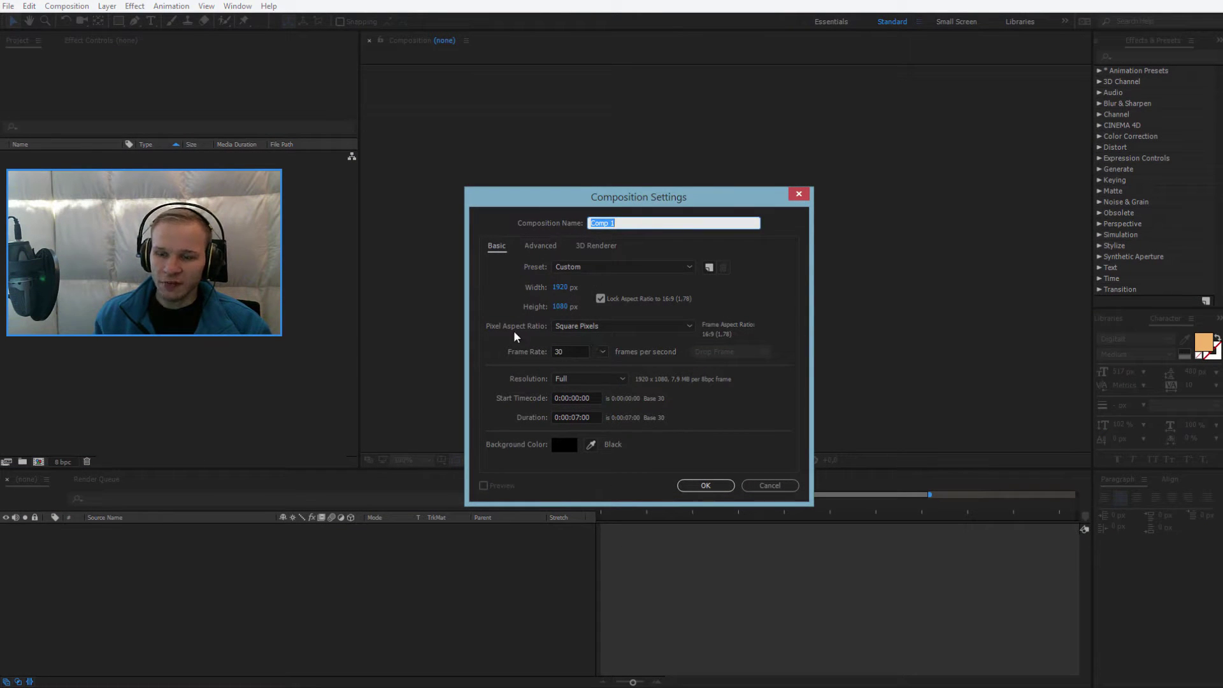
left_click(562, 418)
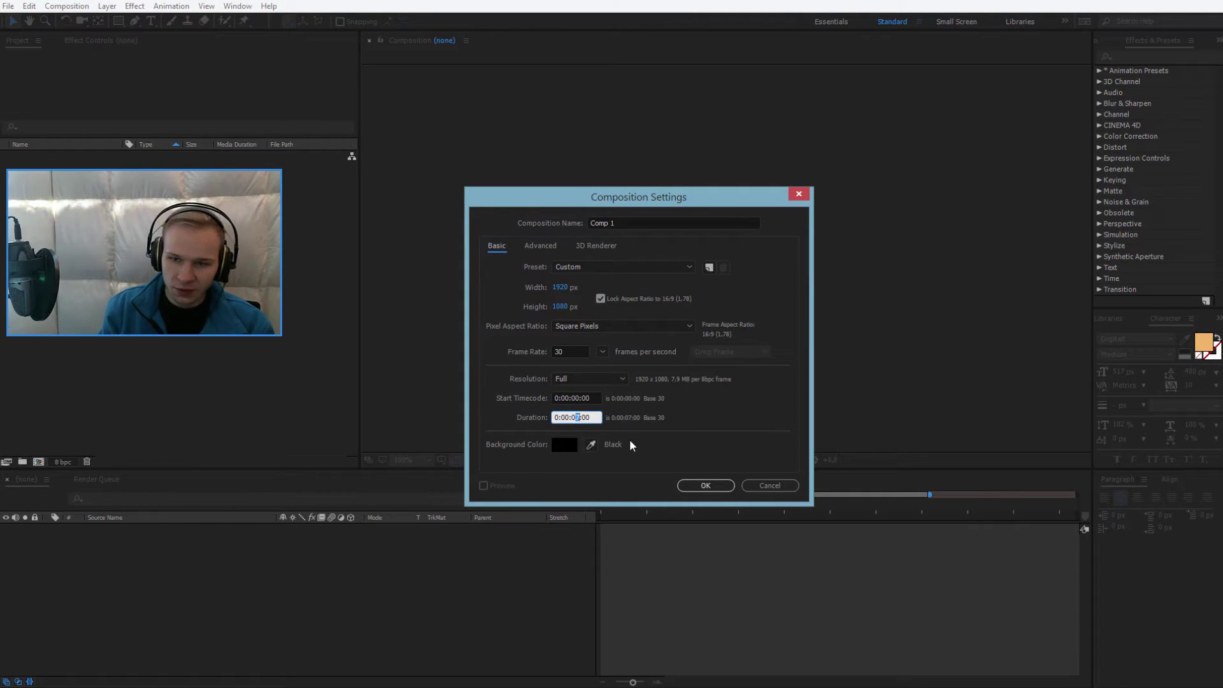
type("3")
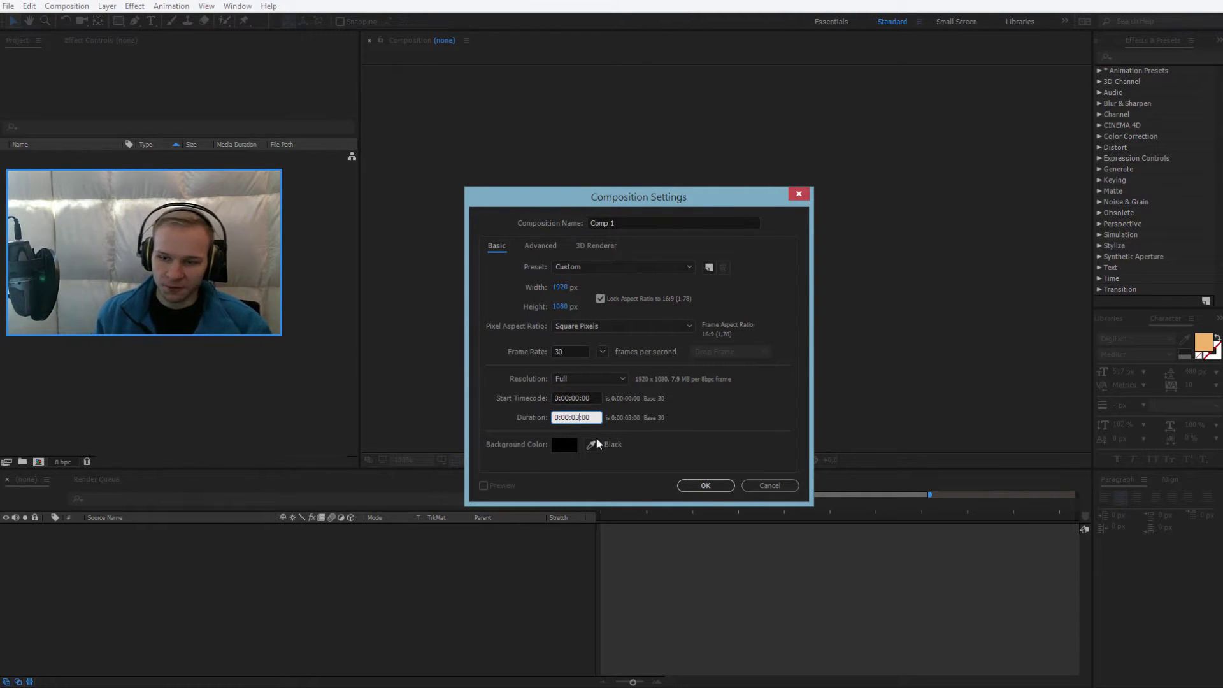
left_click(708, 487)
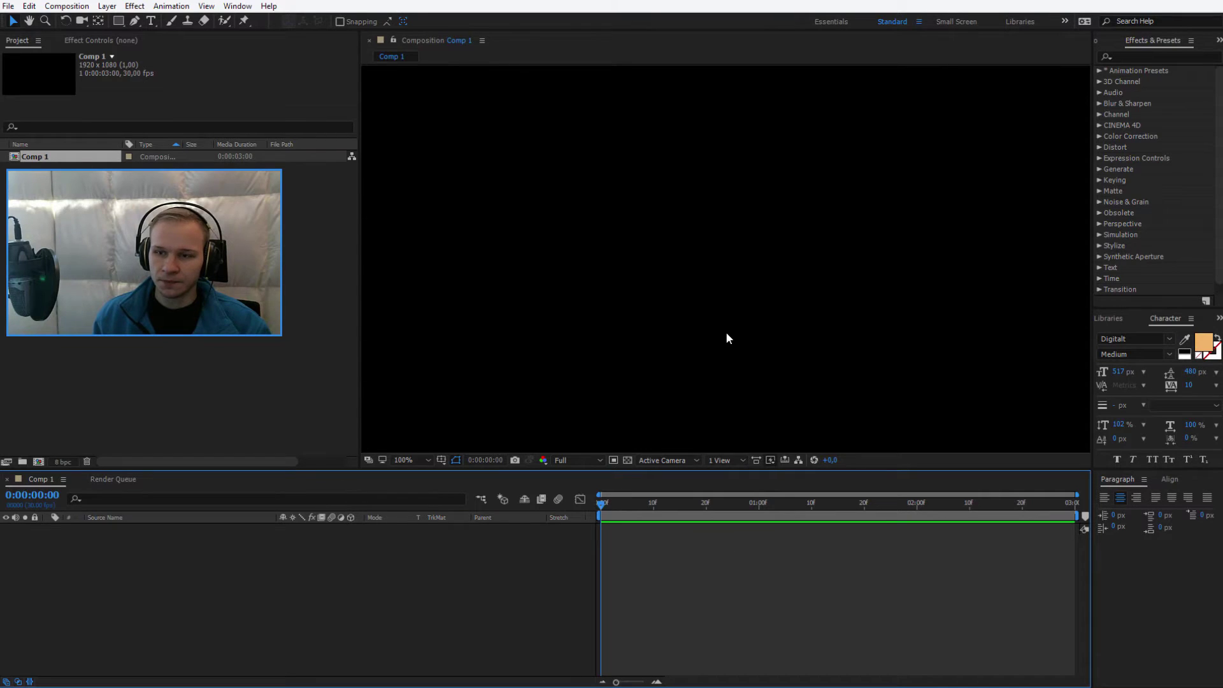
scroll(733, 338, "down", 4)
scroll(742, 343, "up", 2)
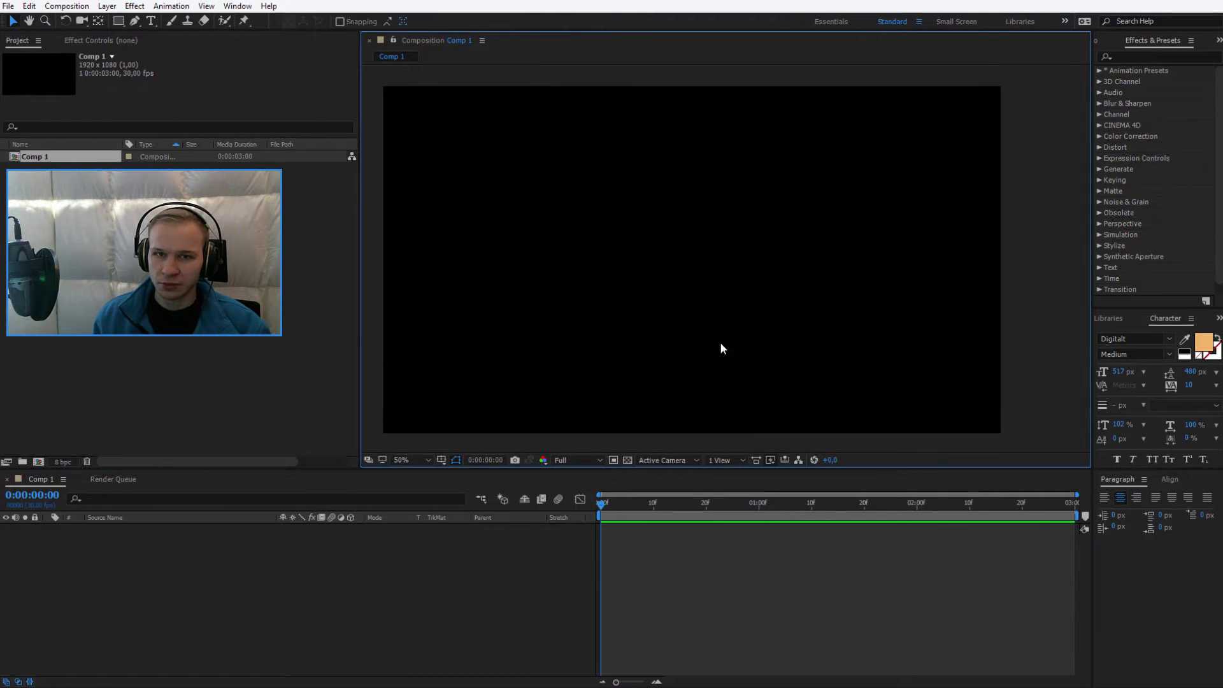
Draw a horizontal line across the frame centre with the Pen tool
left_click(134, 21)
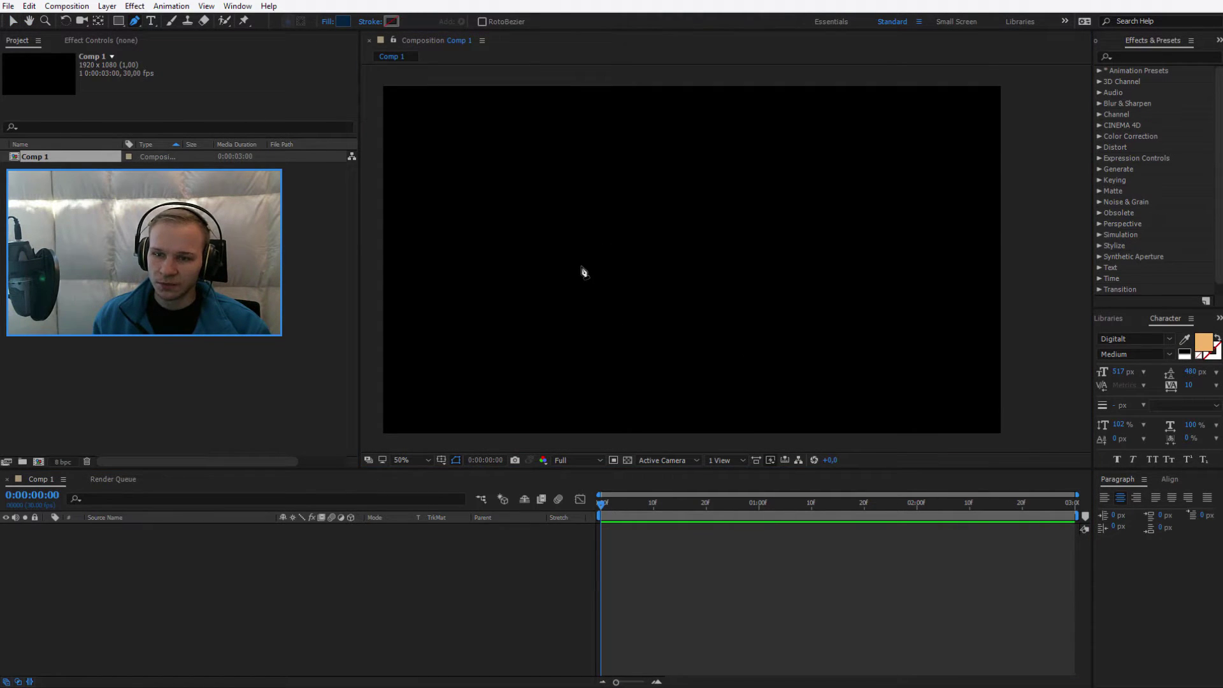
left_click(579, 266)
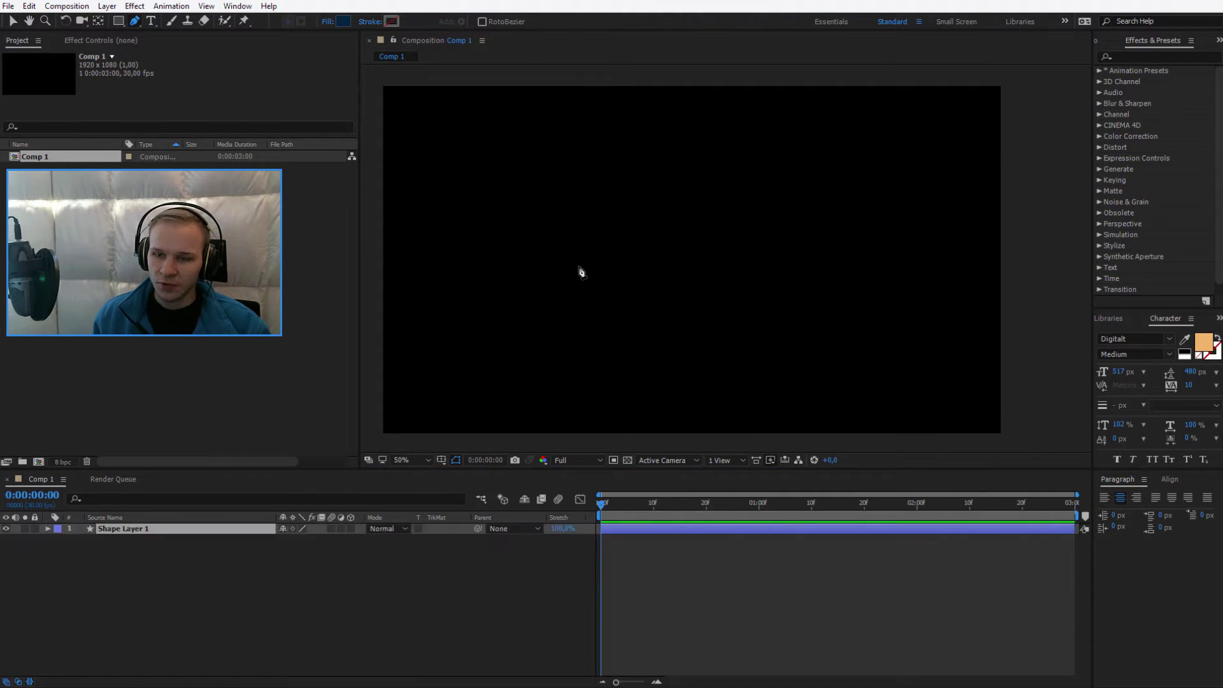
left_click(811, 266)
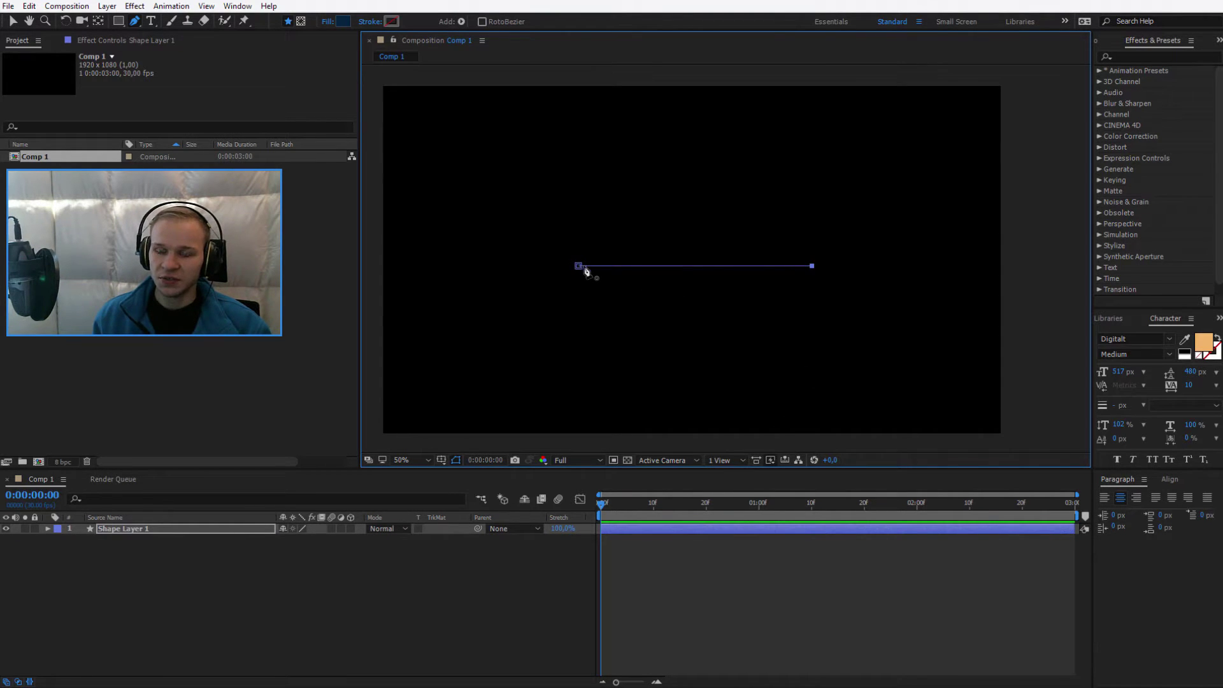
Set the line shape's fill to None
left_click(345, 23)
left_click(542, 487)
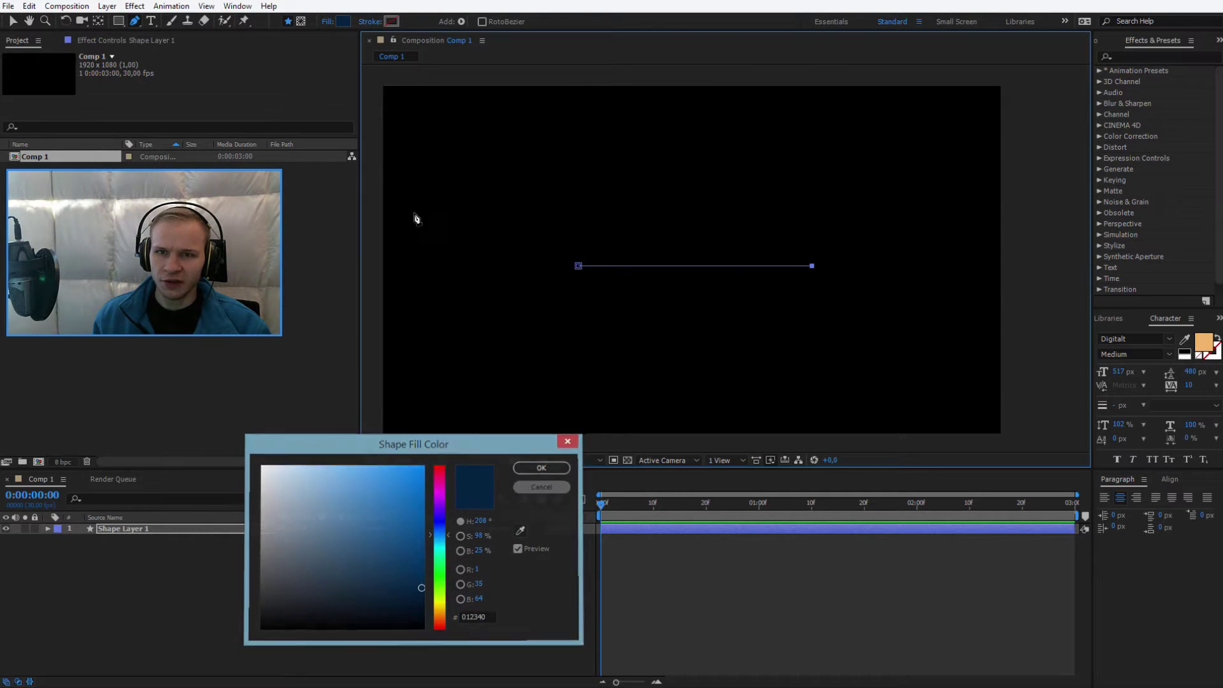
left_click(328, 21)
left_click(579, 296)
key("Return")
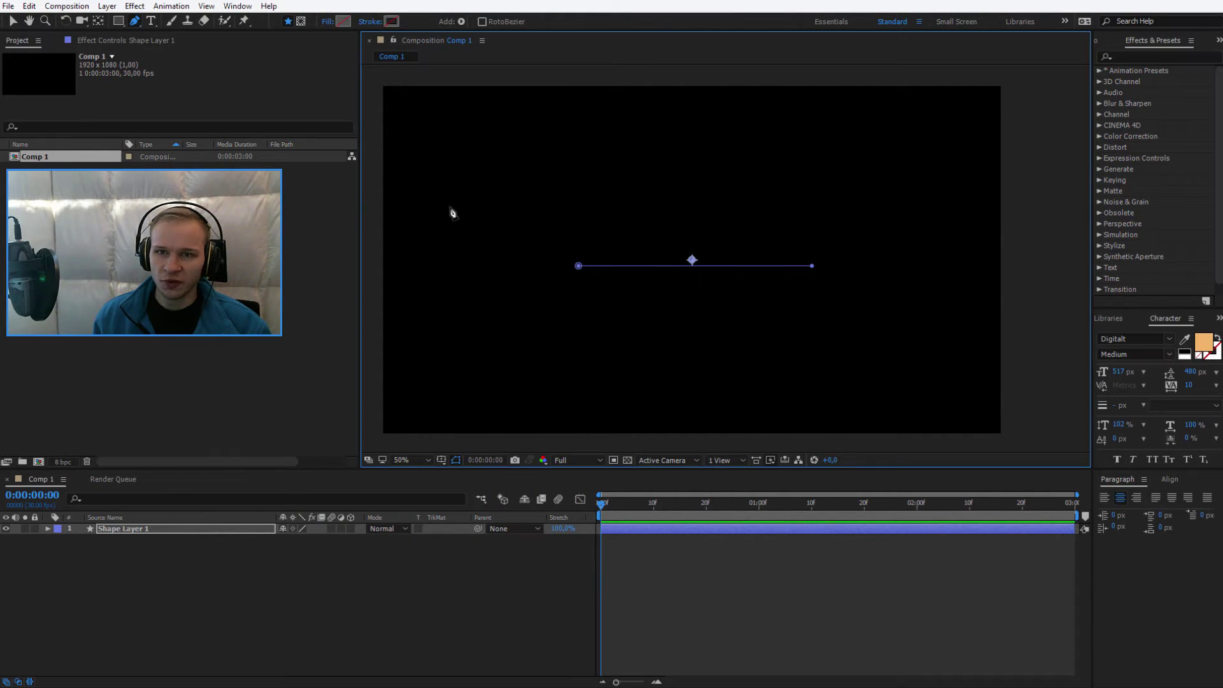
Give the line a gold A2934C stroke and return to the Selection tool
left_click(391, 21)
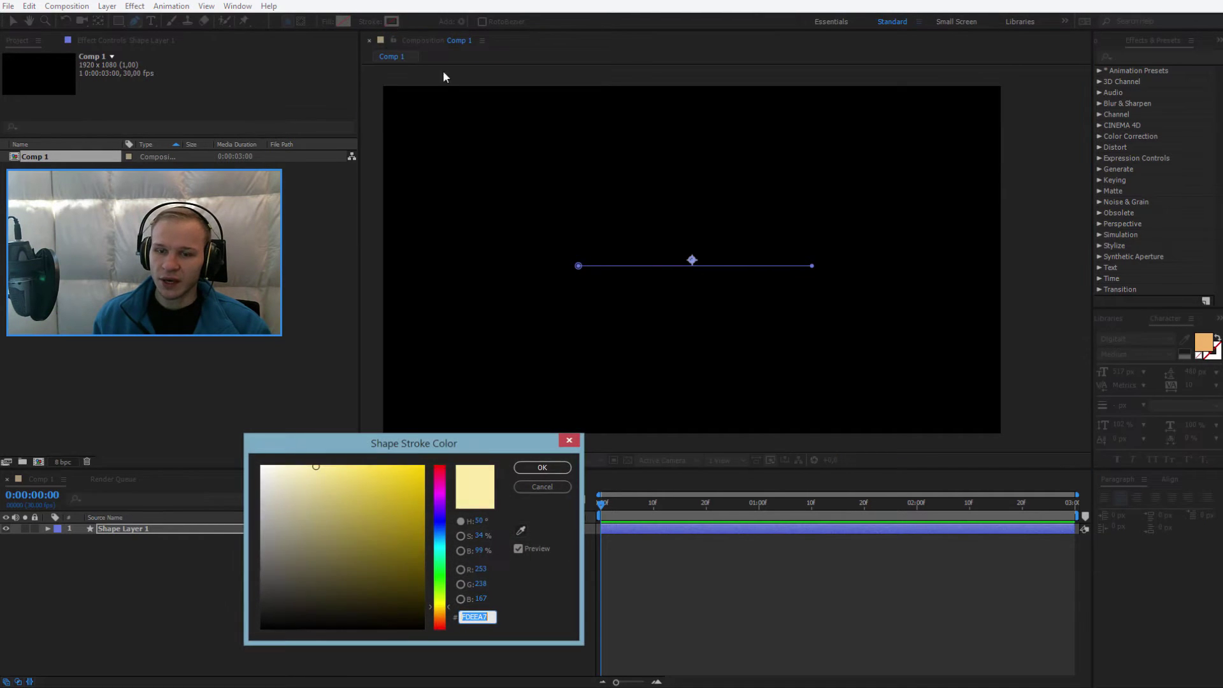
mouse_move(319, 503)
left_mouse_down()
mouse_move(338, 534)
mouse_move(324, 469)
mouse_move(348, 548)
left_mouse_up()
left_click(542, 468)
key("v")
left_click(570, 317)
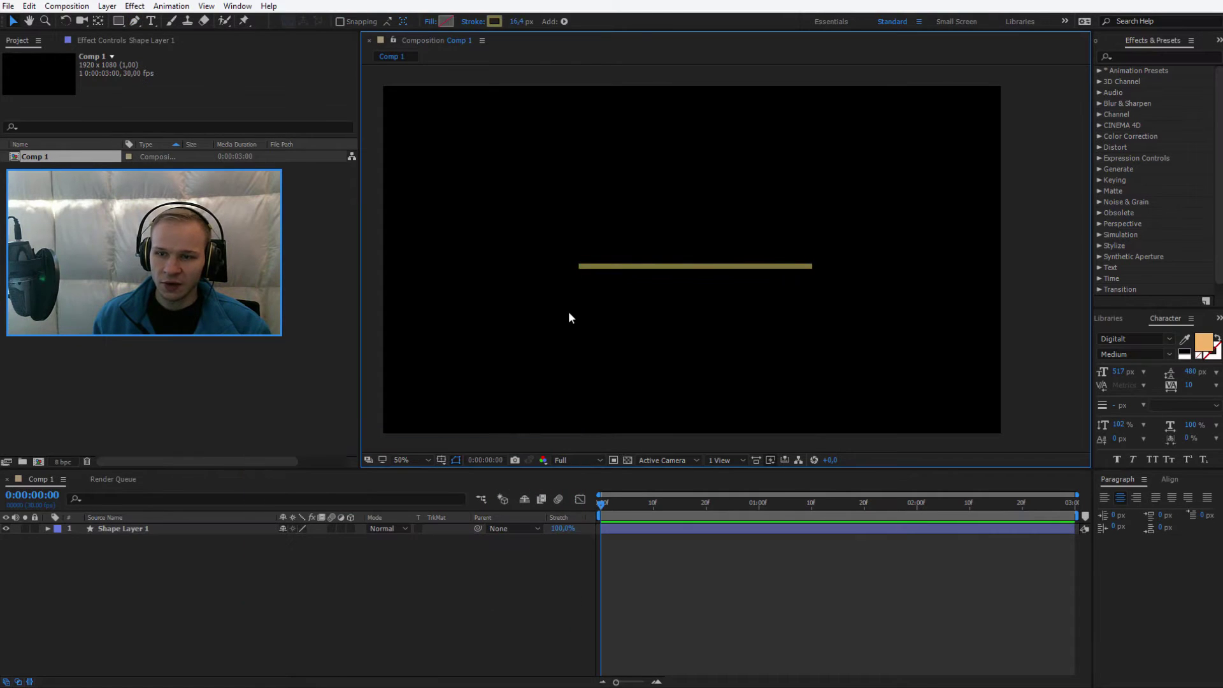
Change Stroke 1's Line Cap from Butt Cap to Round Cap in Shape 1
scroll(857, 288, "up", 4)
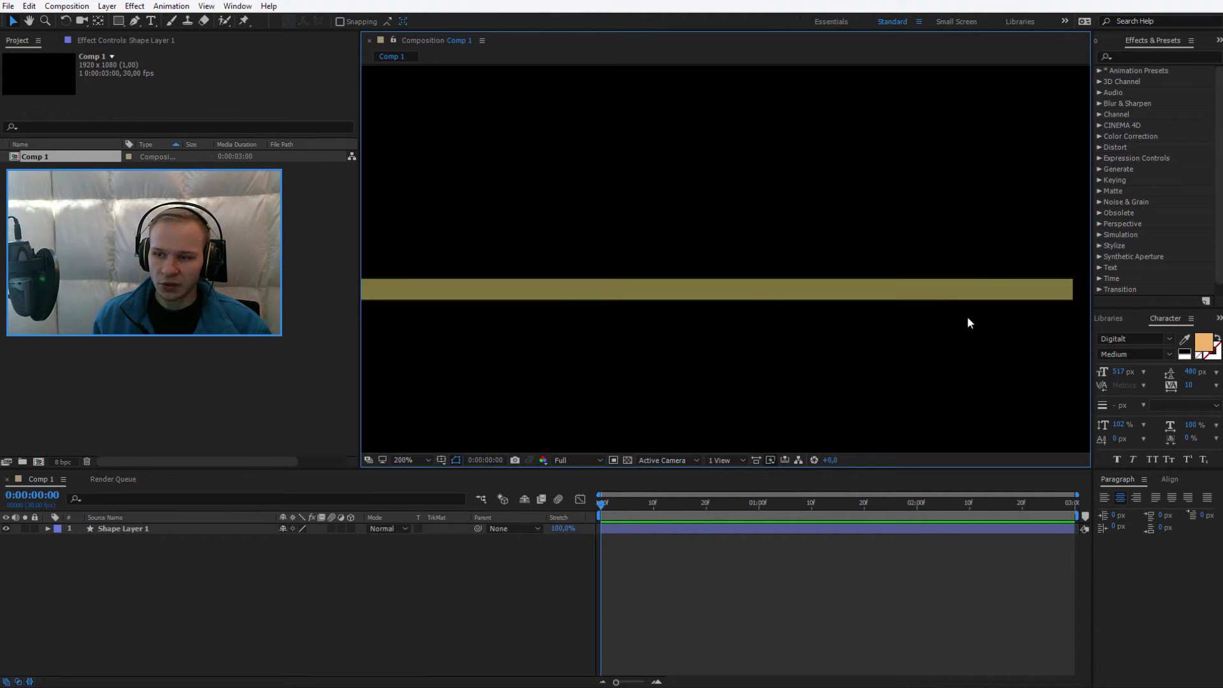
left_click_drag(987, 322, 756, 300)
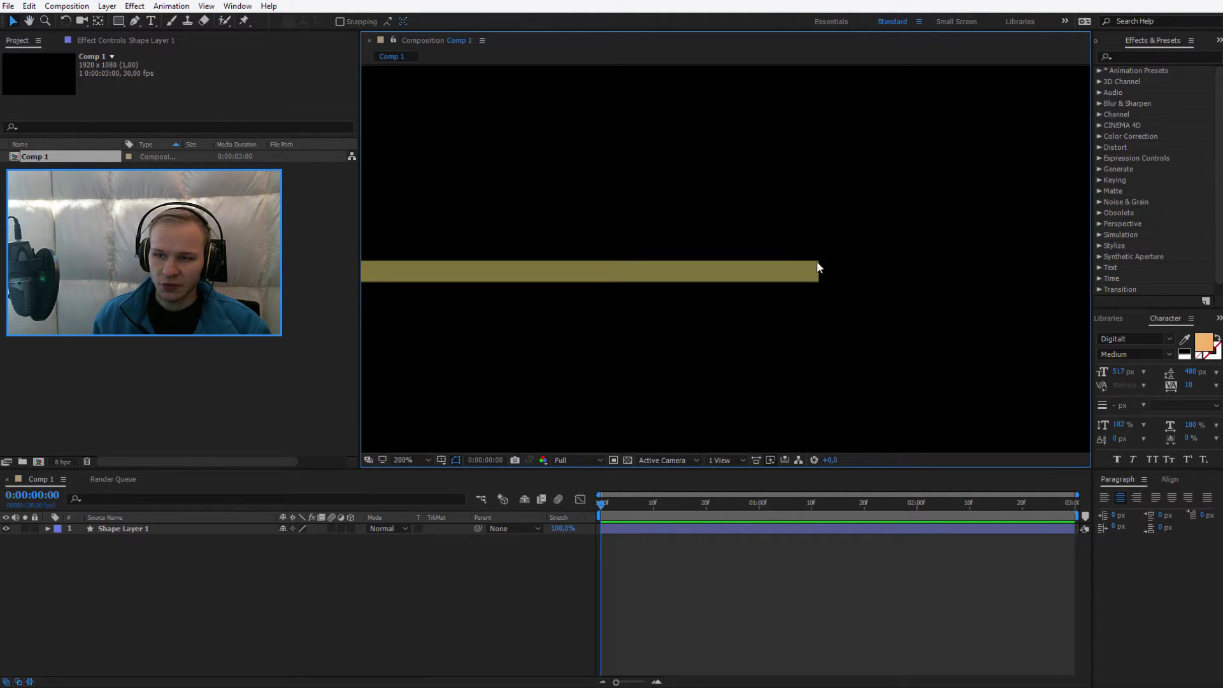
left_click(48, 529)
left_click(59, 540)
left_click(69, 550)
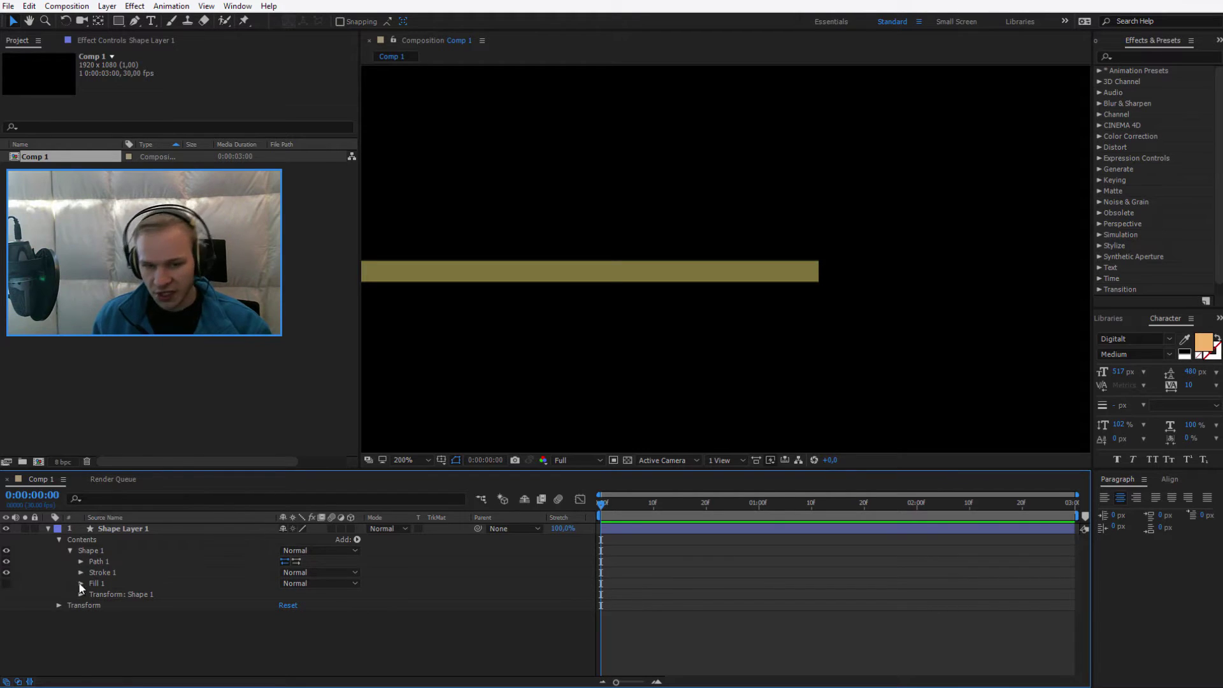
left_click(82, 573)
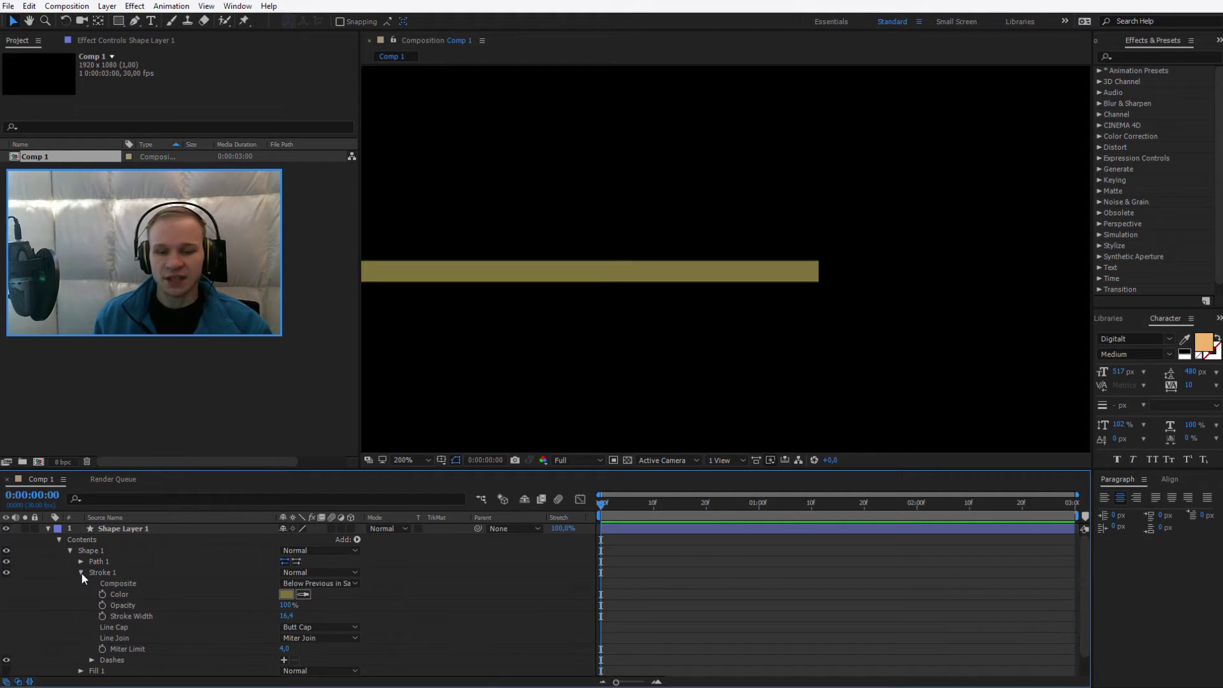
left_click(140, 628)
left_click(306, 628)
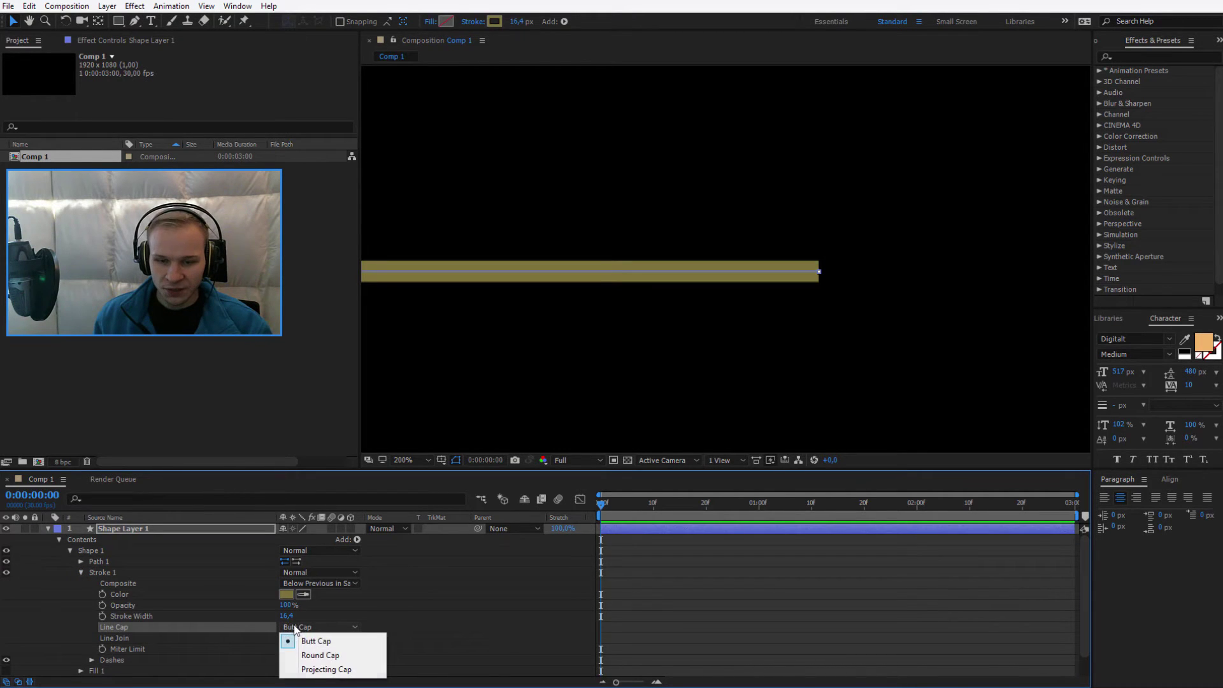
left_click(319, 655)
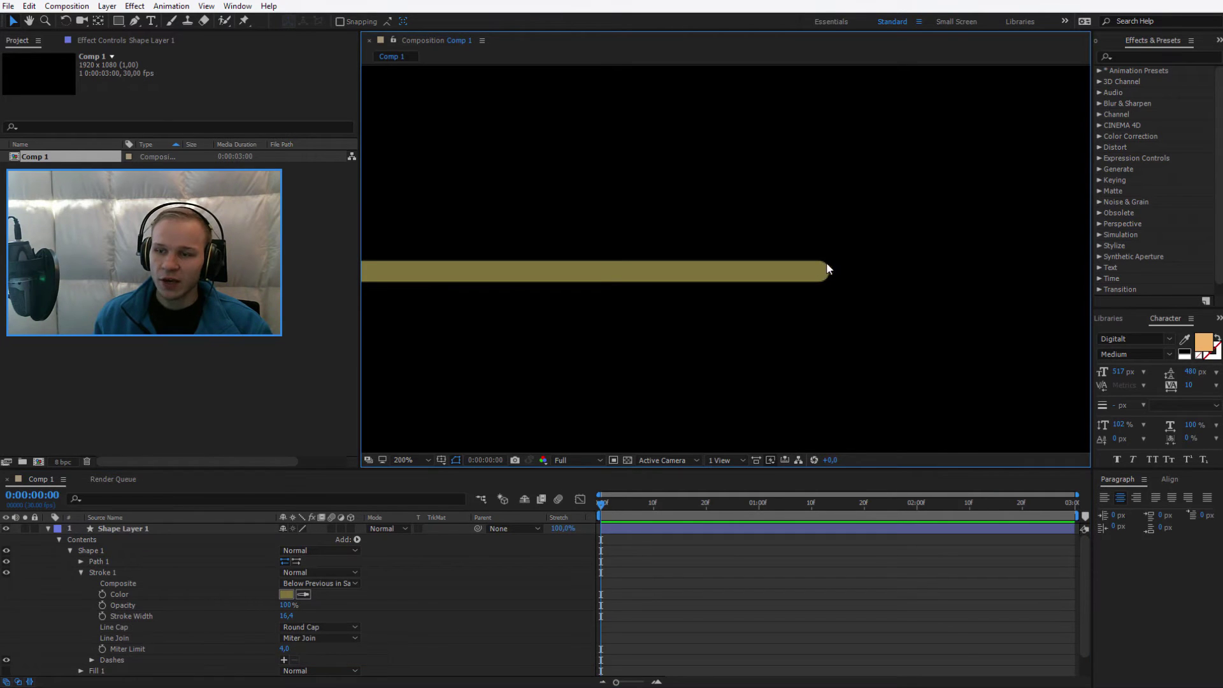
scroll(826, 288, "down", 4)
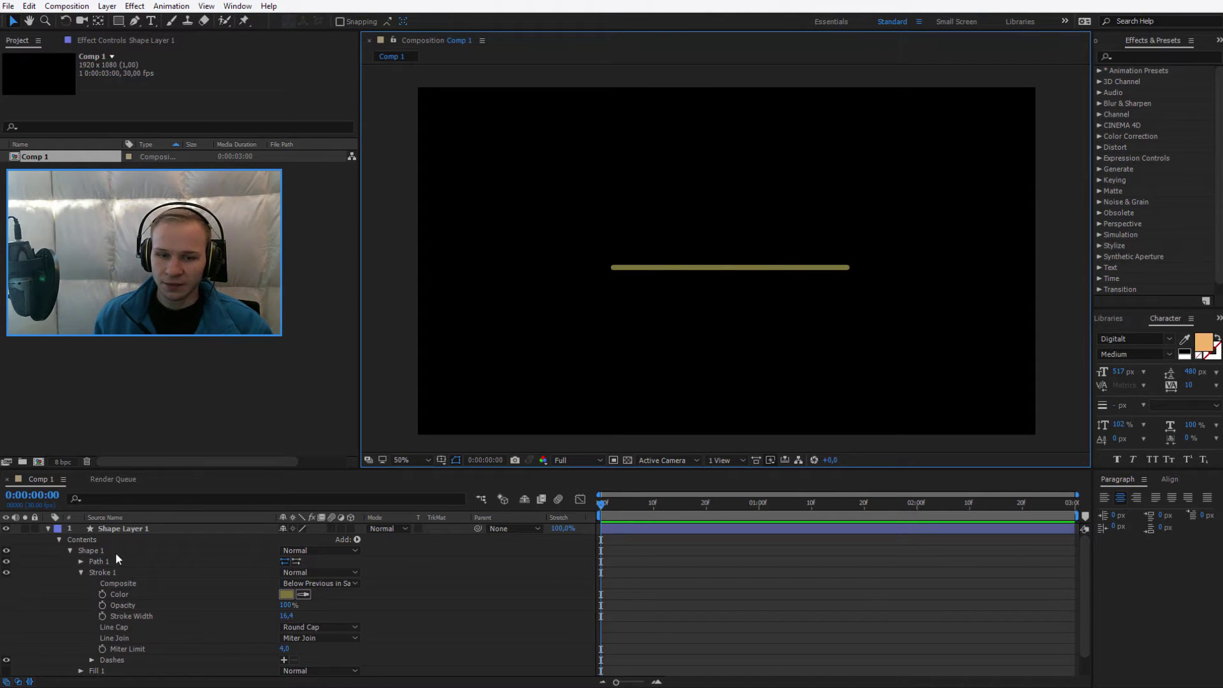
Add Trim Paths 1 to Shape Layer 1 and reveal its Start and End values
left_click(128, 527)
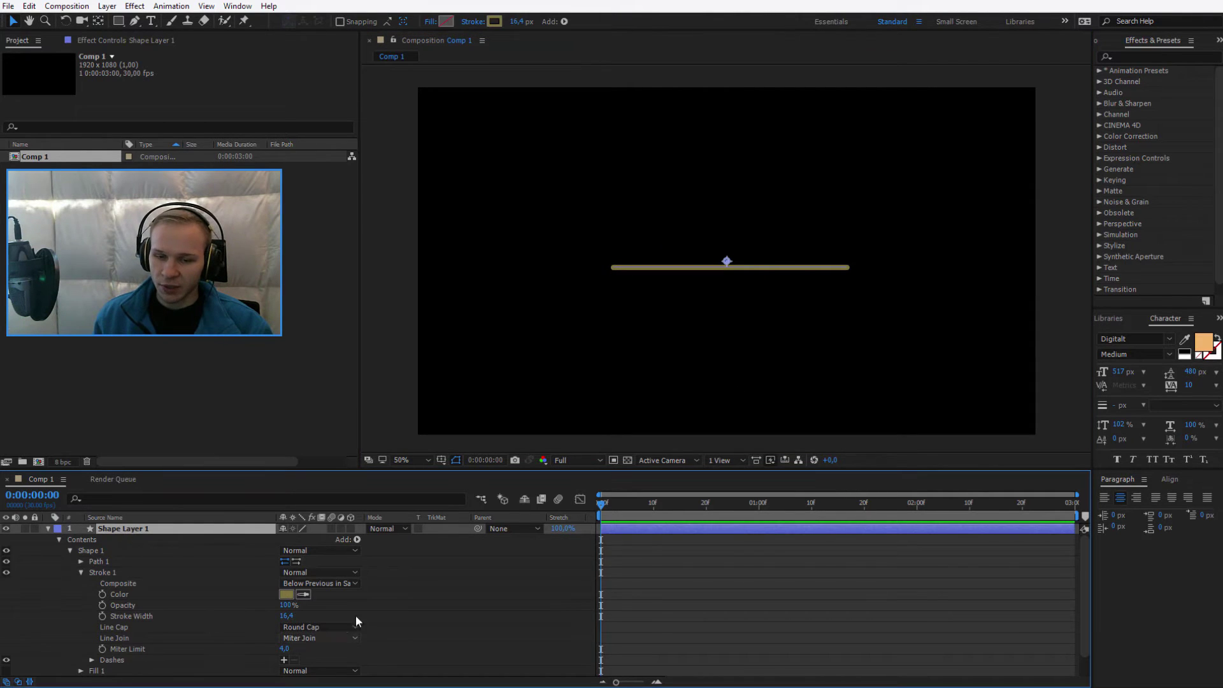
left_click(361, 539)
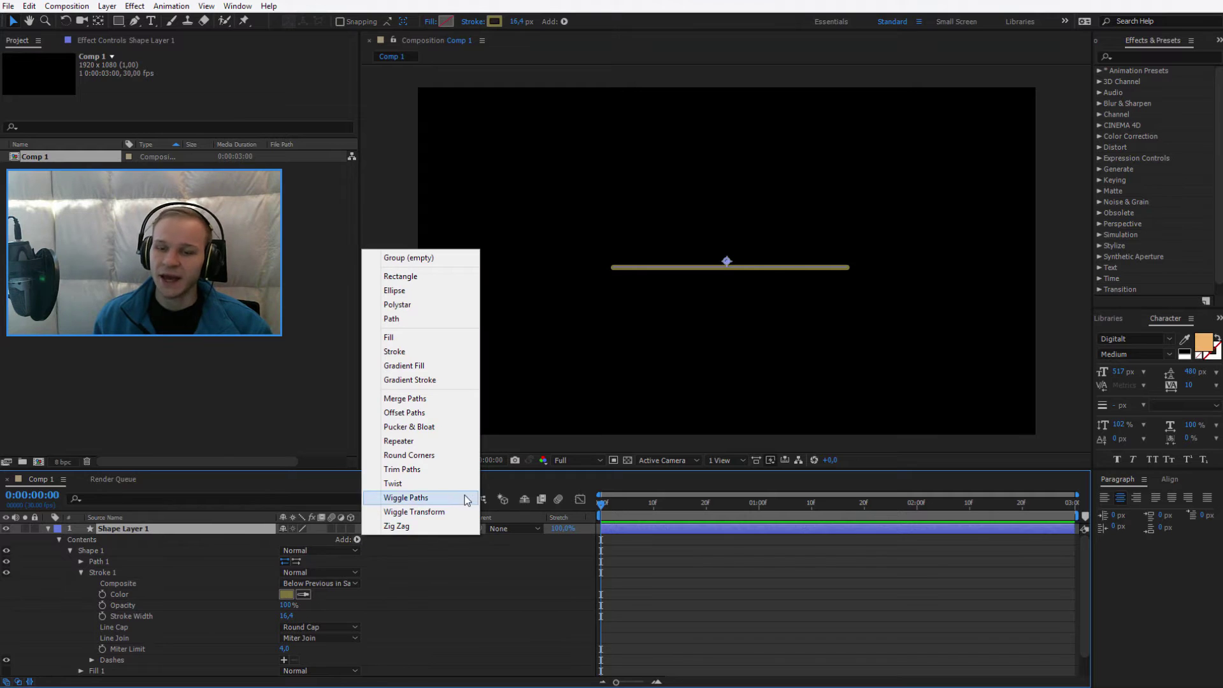
left_click(460, 467)
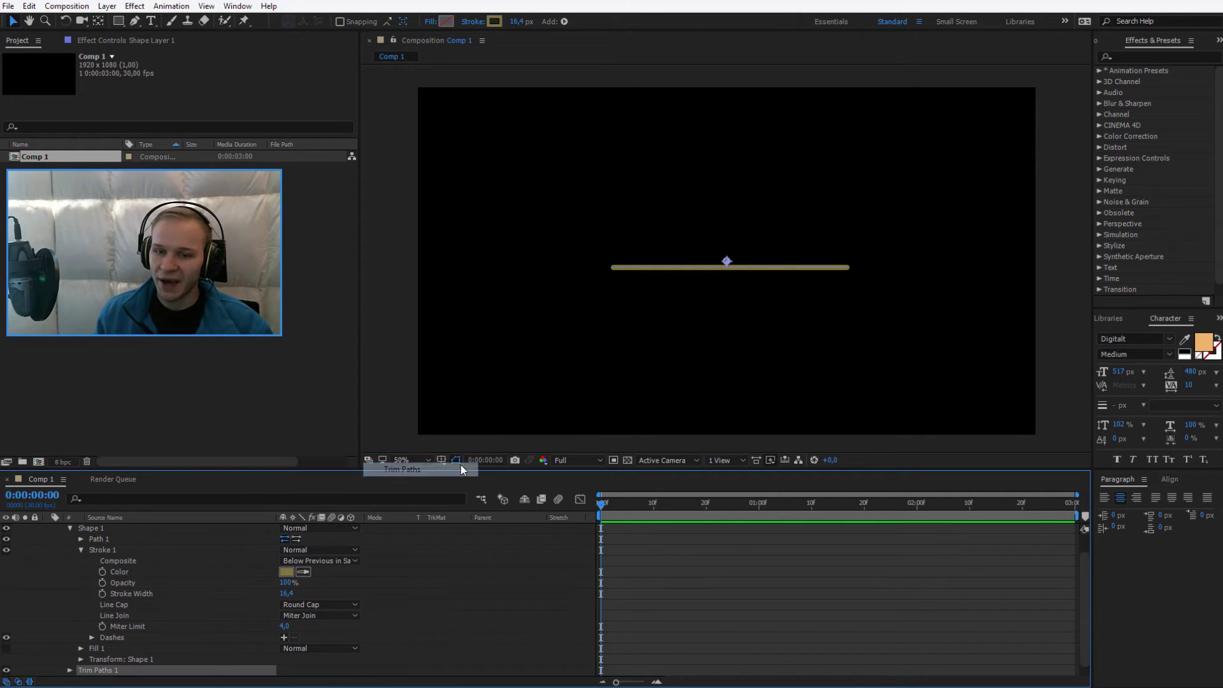
scroll(450, 580, "down", 1)
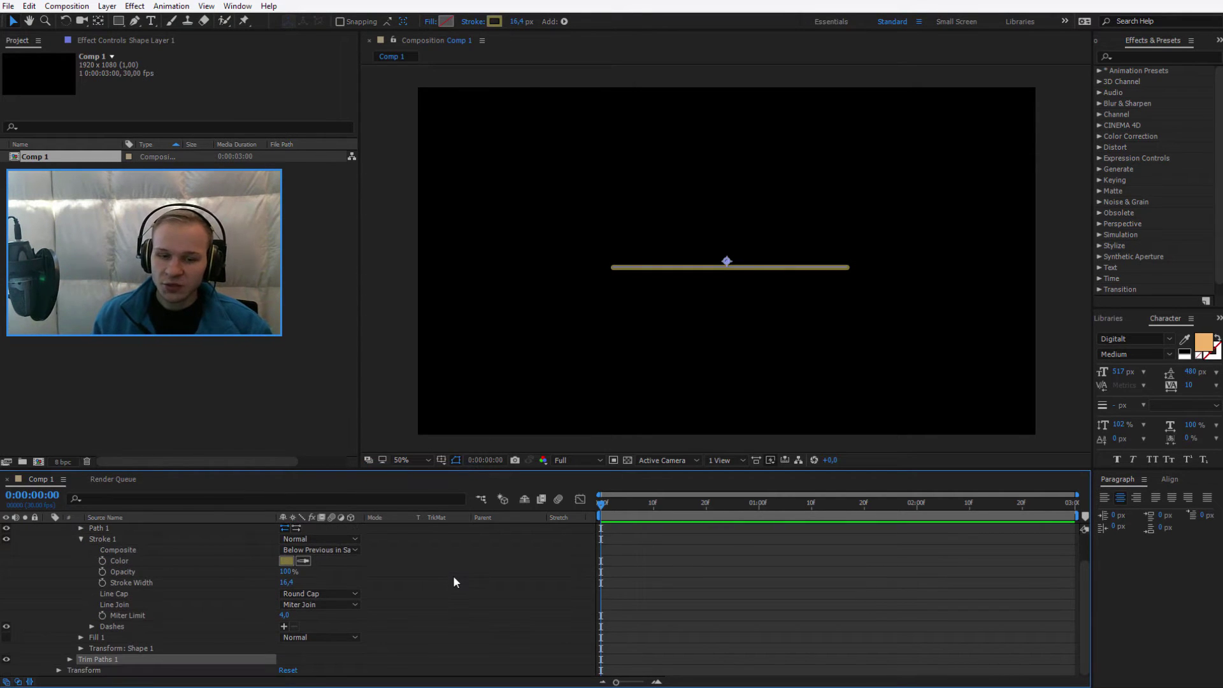
left_click(69, 659)
scroll(127, 649, "down", 4)
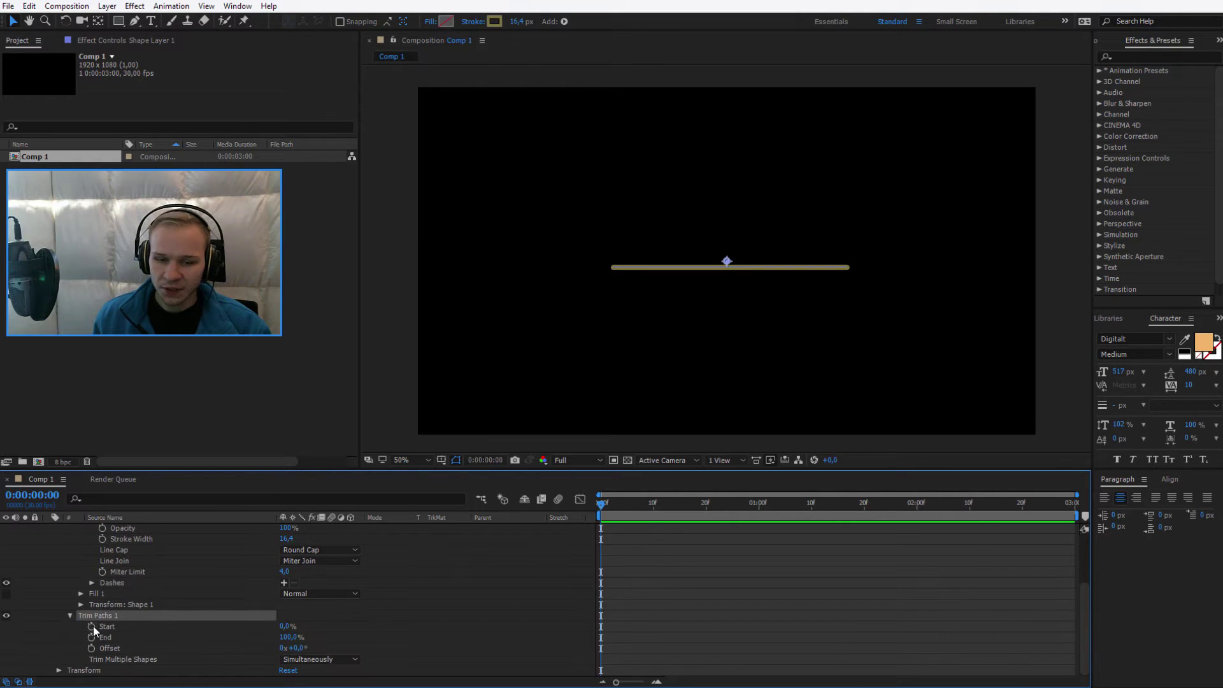
Keyframe End to draw the line on by 1:08, and Start to erase it fully by 1:29
left_click(92, 626)
left_click(93, 638)
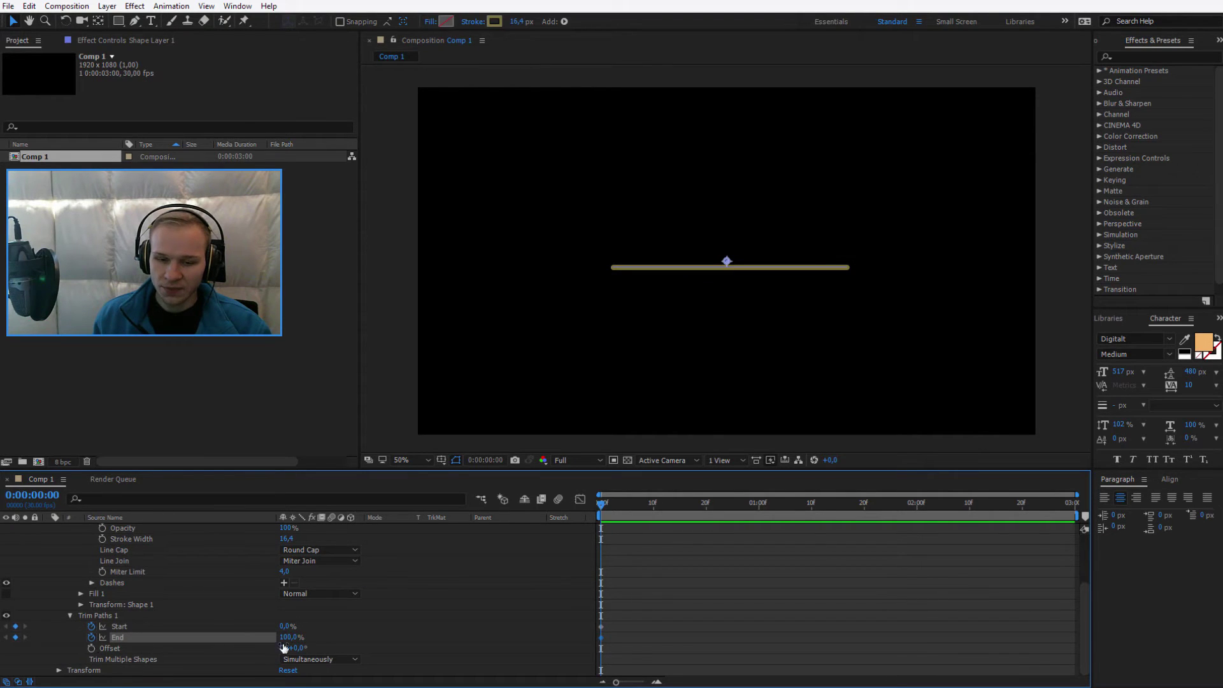
mouse_move(288, 637)
left_mouse_down()
mouse_move(263, 627)
mouse_move(297, 616)
mouse_move(231, 620)
left_mouse_up()
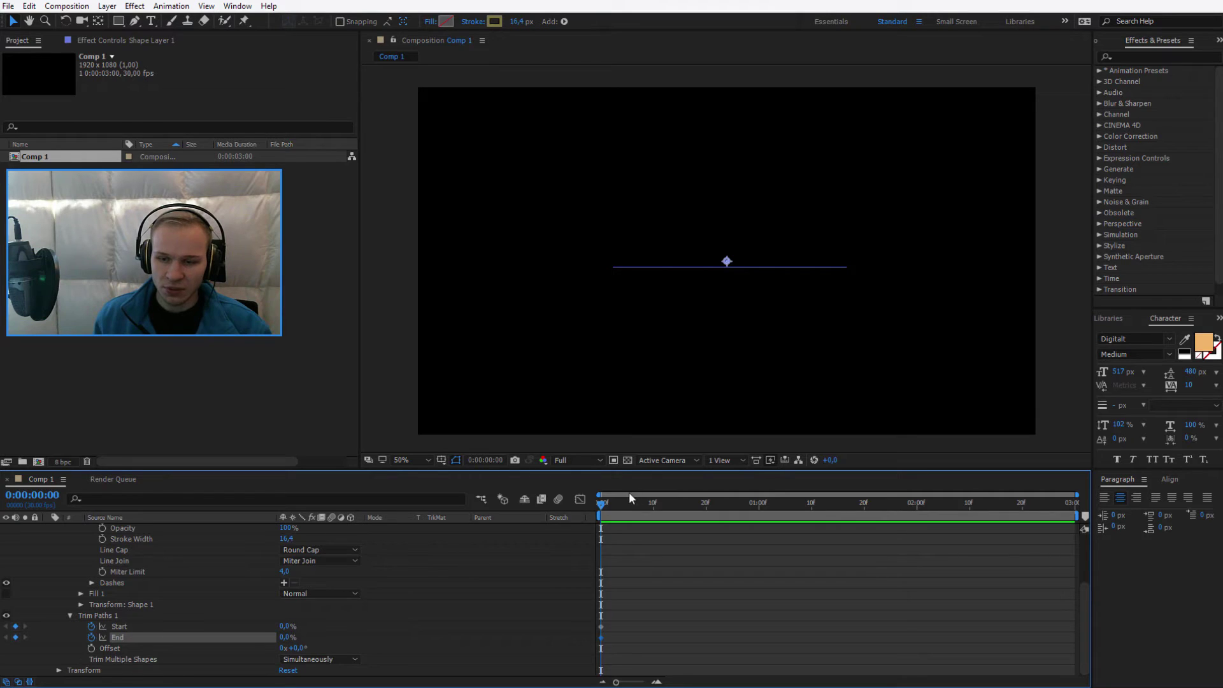
left_click_drag(602, 508, 801, 509)
left_click_drag(287, 637, 351, 636)
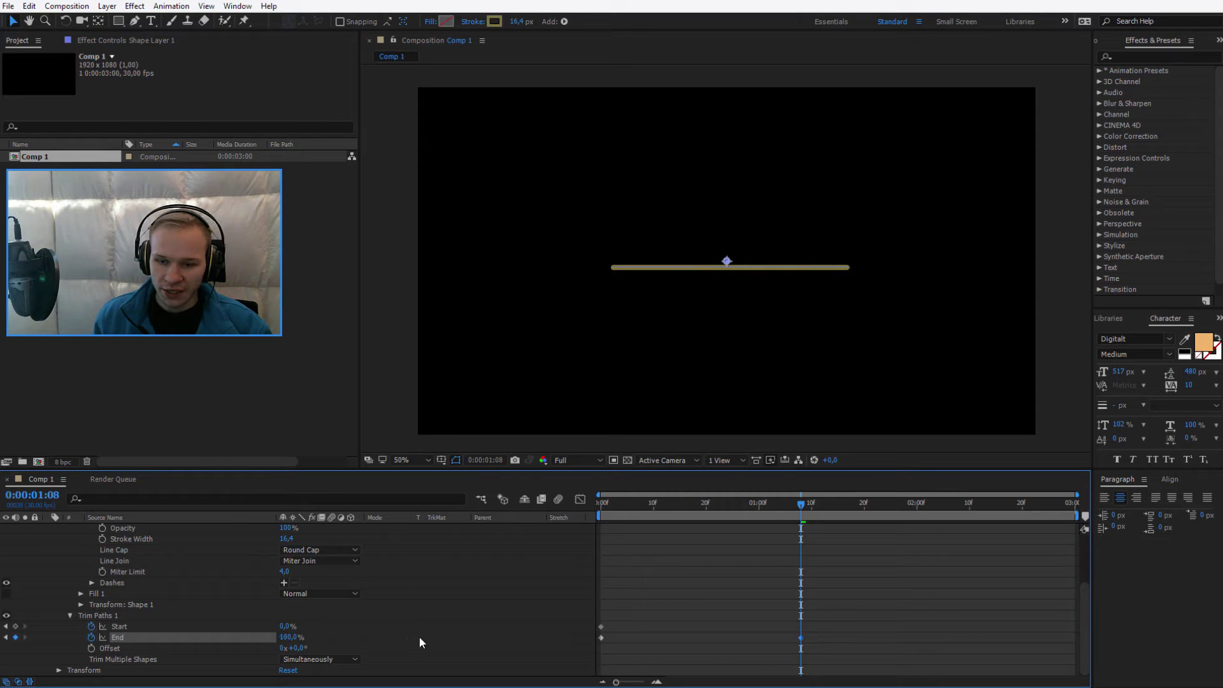
left_click(15, 626)
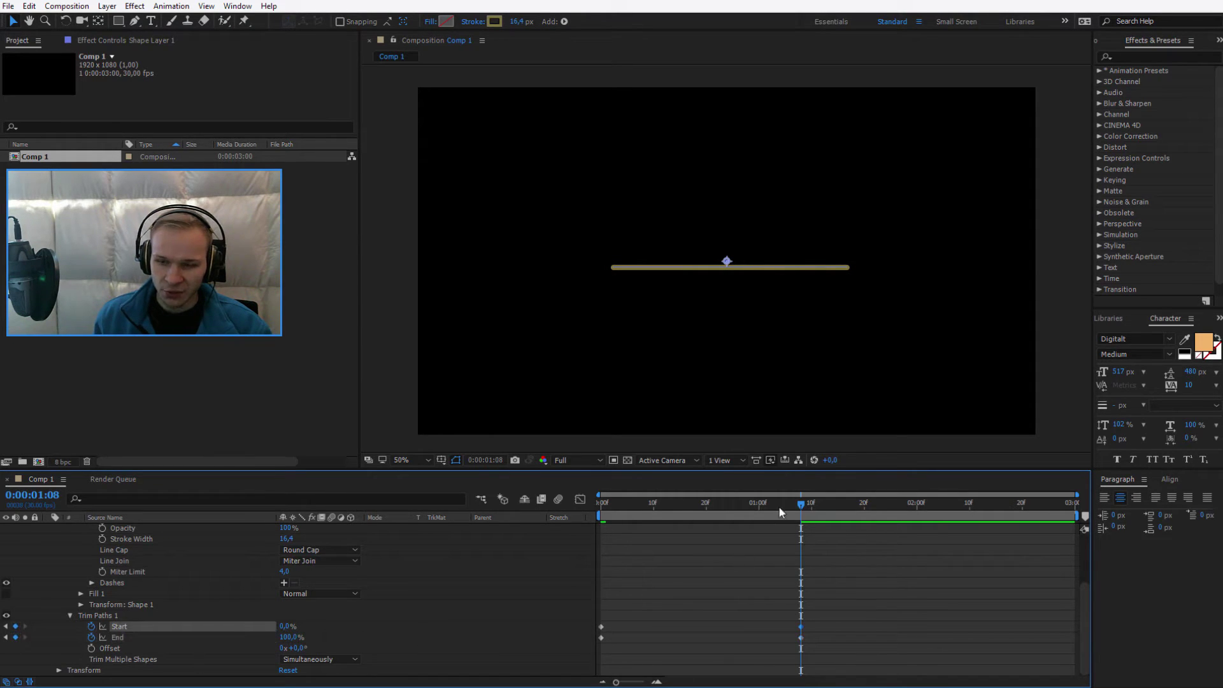
left_click_drag(801, 503, 912, 503)
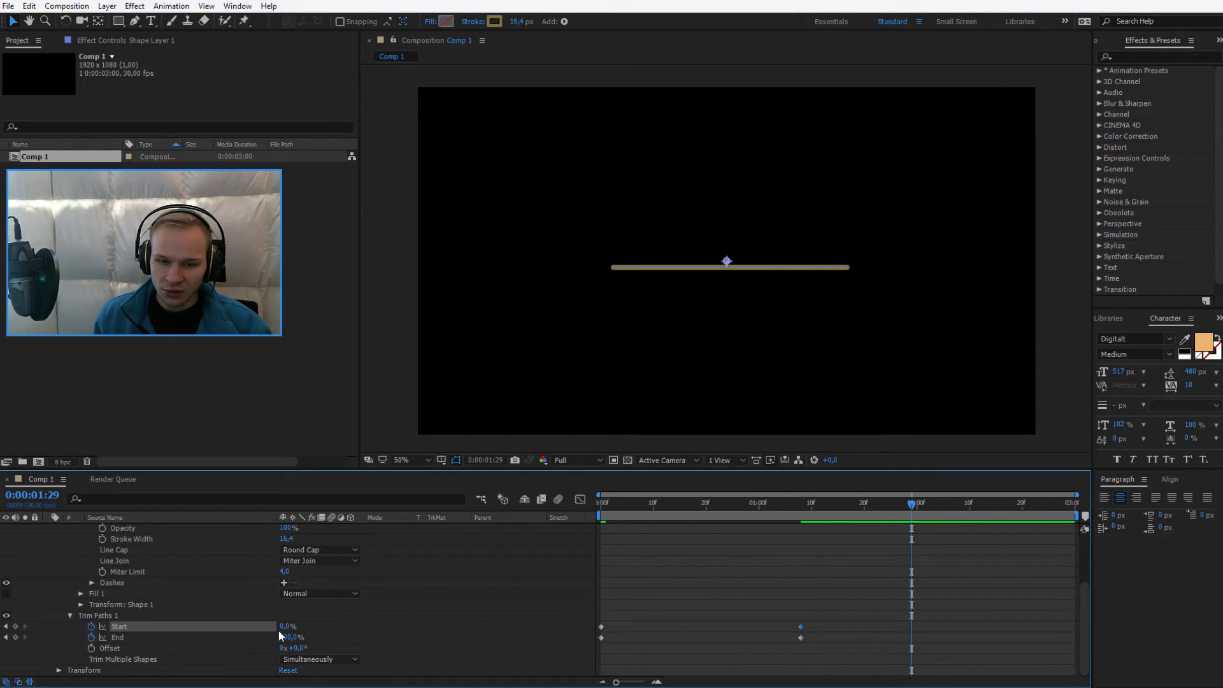
left_click_drag(280, 629, 403, 631)
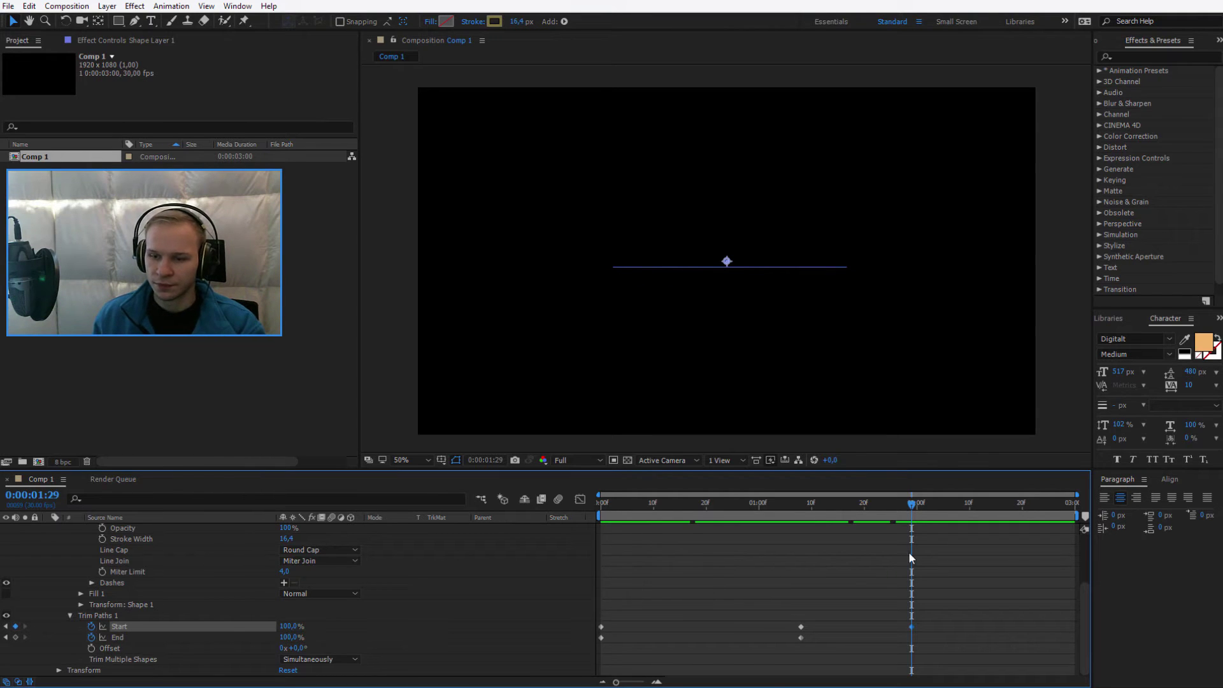
Preview the animation, move the Start keyframe to 1:05, and scrub to check the stroke
key("space")
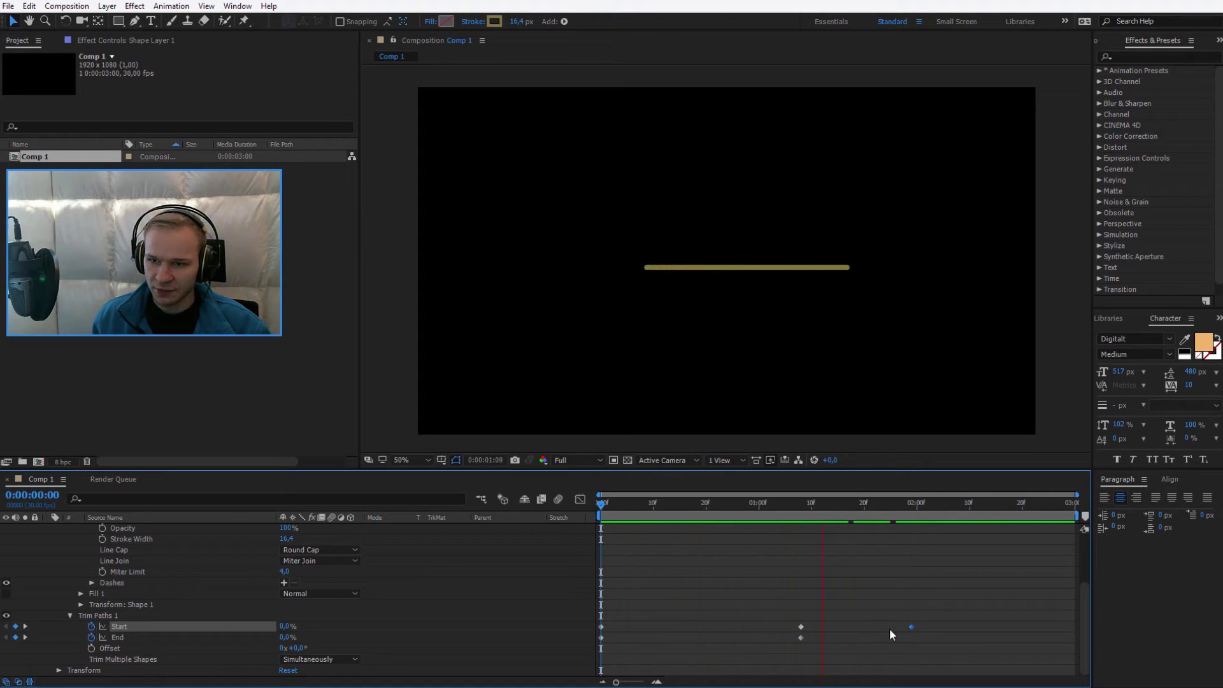
key("space")
left_click_drag(800, 507, 797, 522)
left_click_drag(800, 627, 788, 624)
left_click_drag(782, 510, 762, 506)
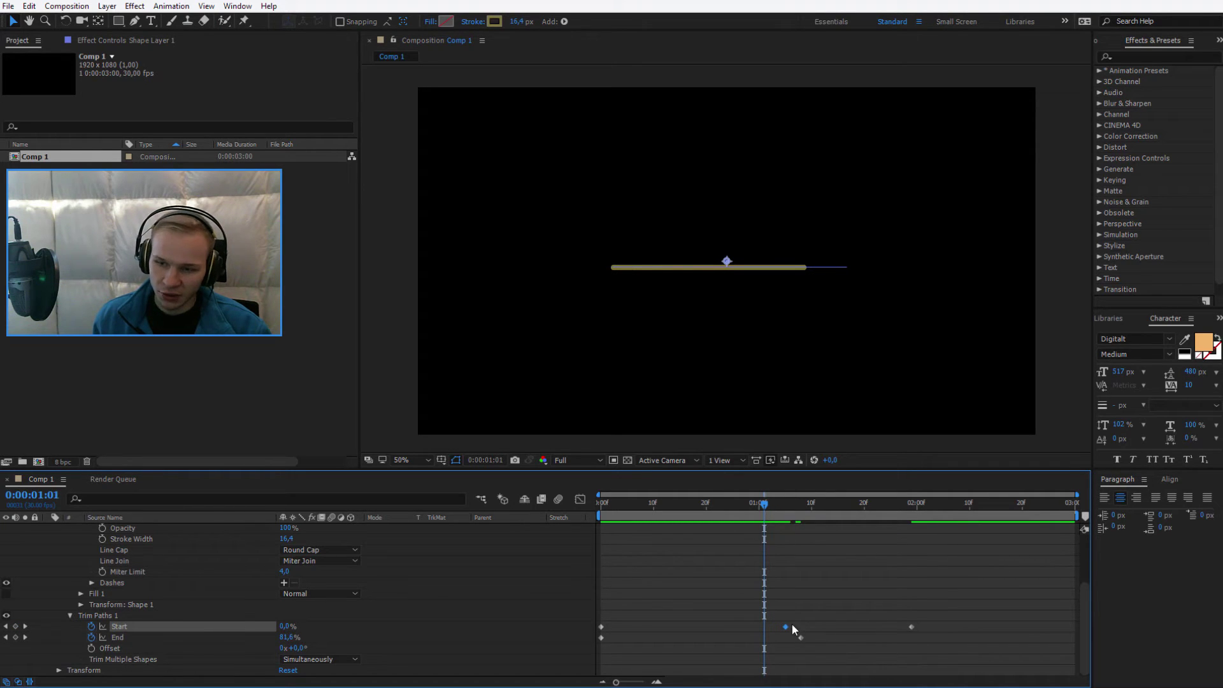
mouse_move(768, 502)
left_mouse_down()
mouse_move(717, 508)
mouse_move(774, 518)
left_mouse_up()
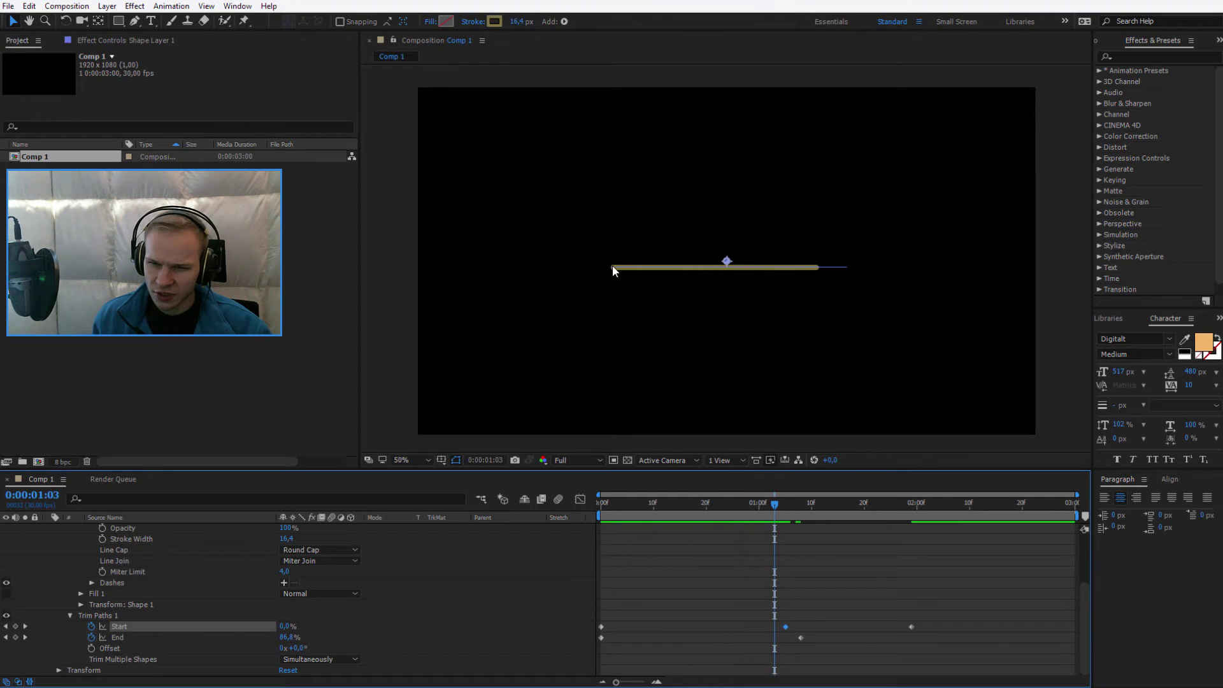
mouse_move(773, 505)
left_mouse_down()
mouse_move(834, 518)
mouse_move(624, 516)
mouse_move(643, 515)
left_mouse_up()
Delete the frame-0 Start keyframe and apply Easy Ease to all Trim Paths keyframes
left_click_drag(647, 594, 590, 625)
key("Delete")
left_click_drag(973, 615, 600, 643)
right_click(601, 638)
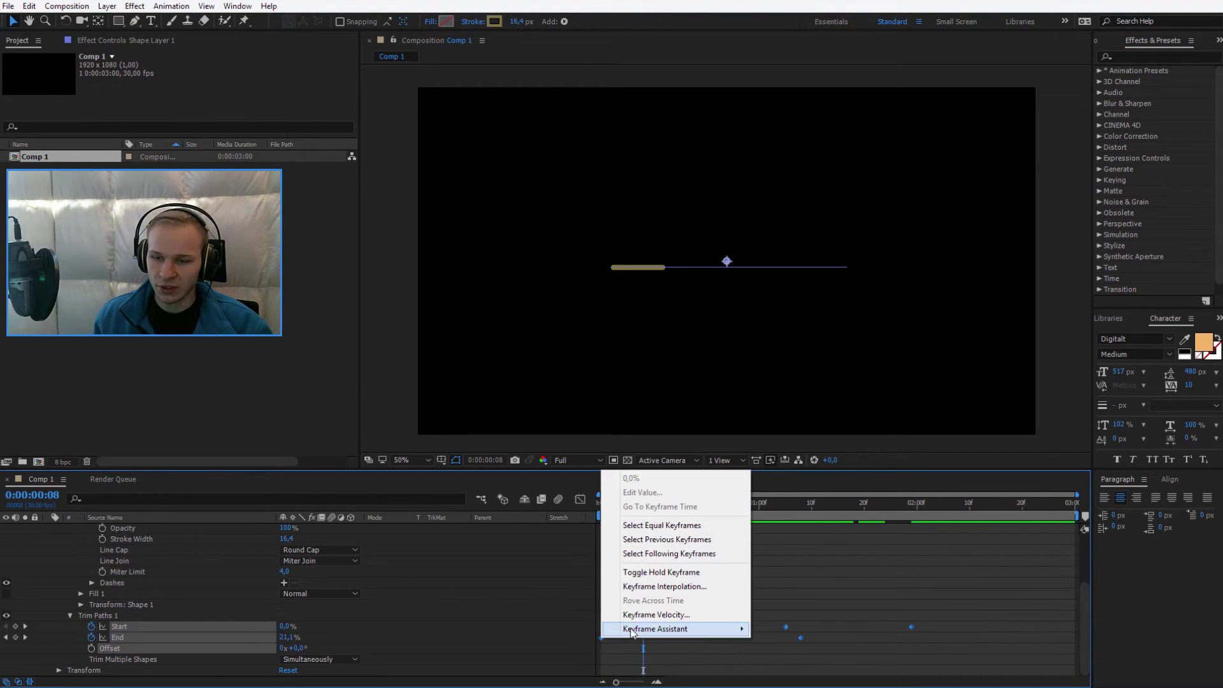
mouse_move(635, 631)
left_click(827, 543)
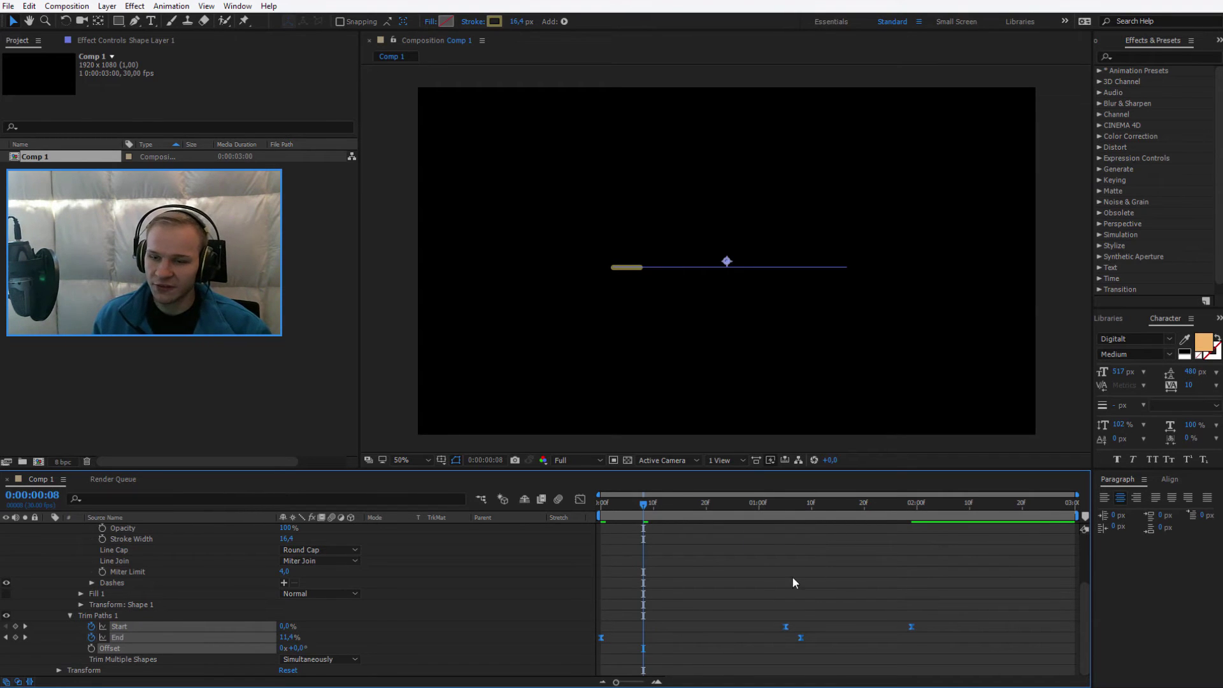
Raise the keyframes' ease influence to about 77% in the speed graph
key("shift+F3")
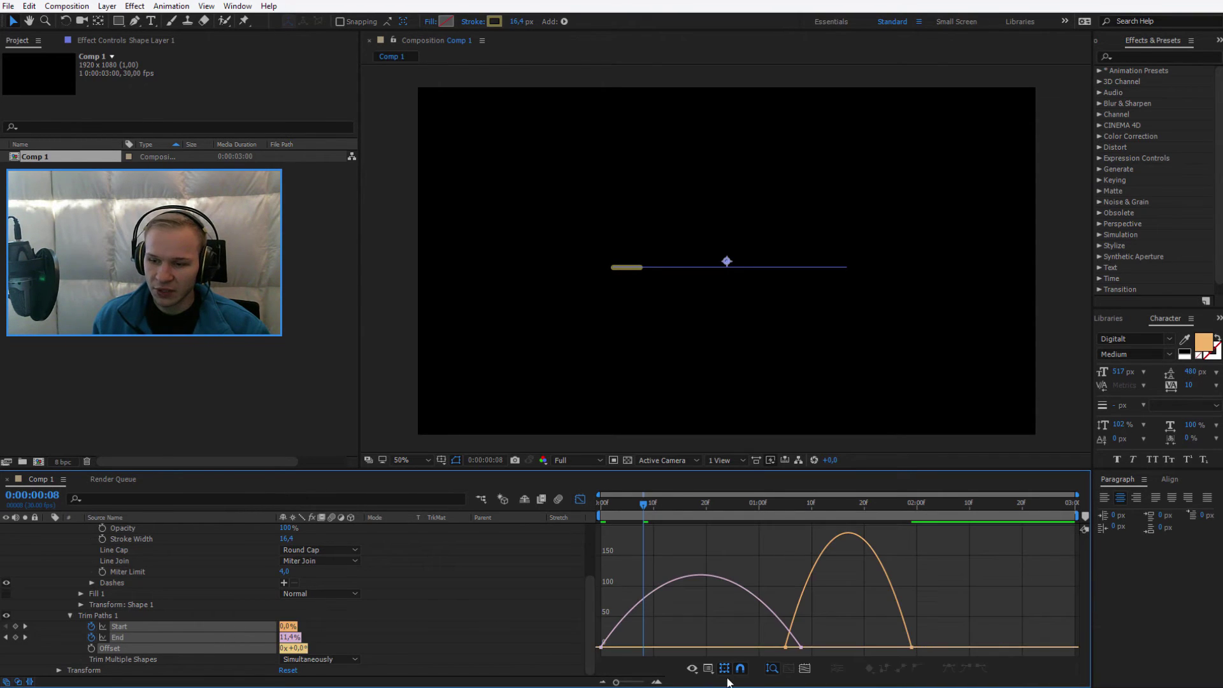
left_click_drag(935, 629, 571, 578)
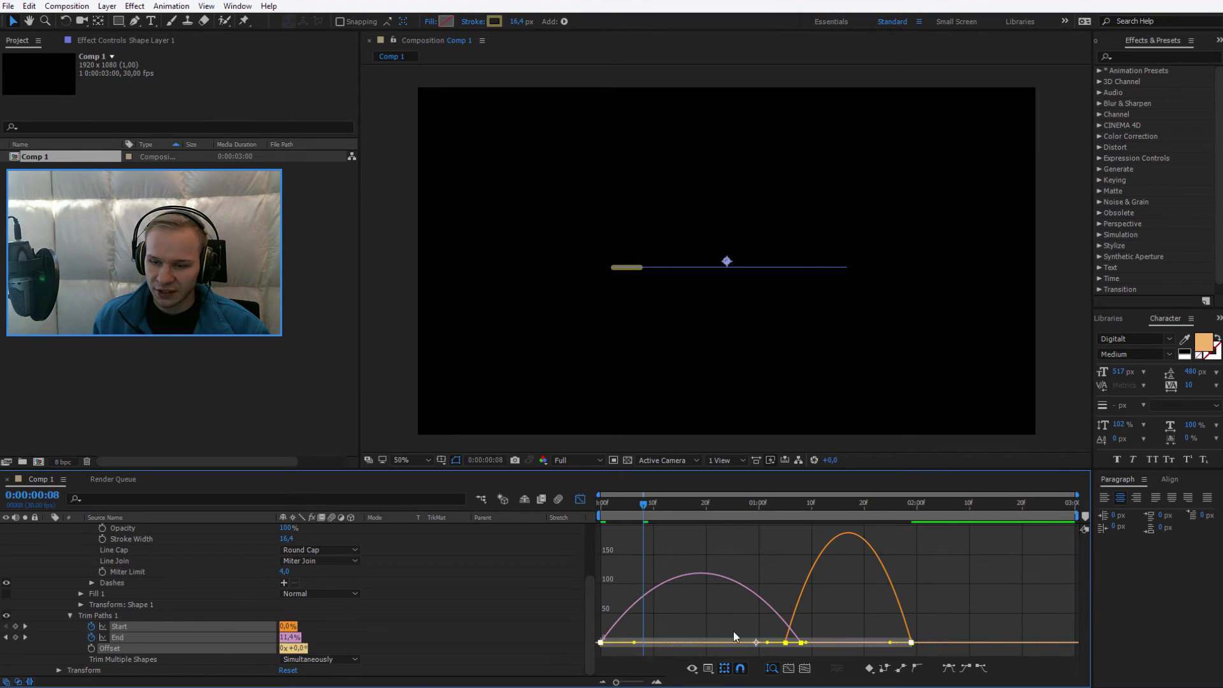
left_click_drag(634, 642, 663, 643)
left_click_drag(769, 644, 667, 648)
left_click(663, 600)
left_click(581, 500)
Move the keyframes earlier, the last Start one to about 1:23, and preview
key("Home")
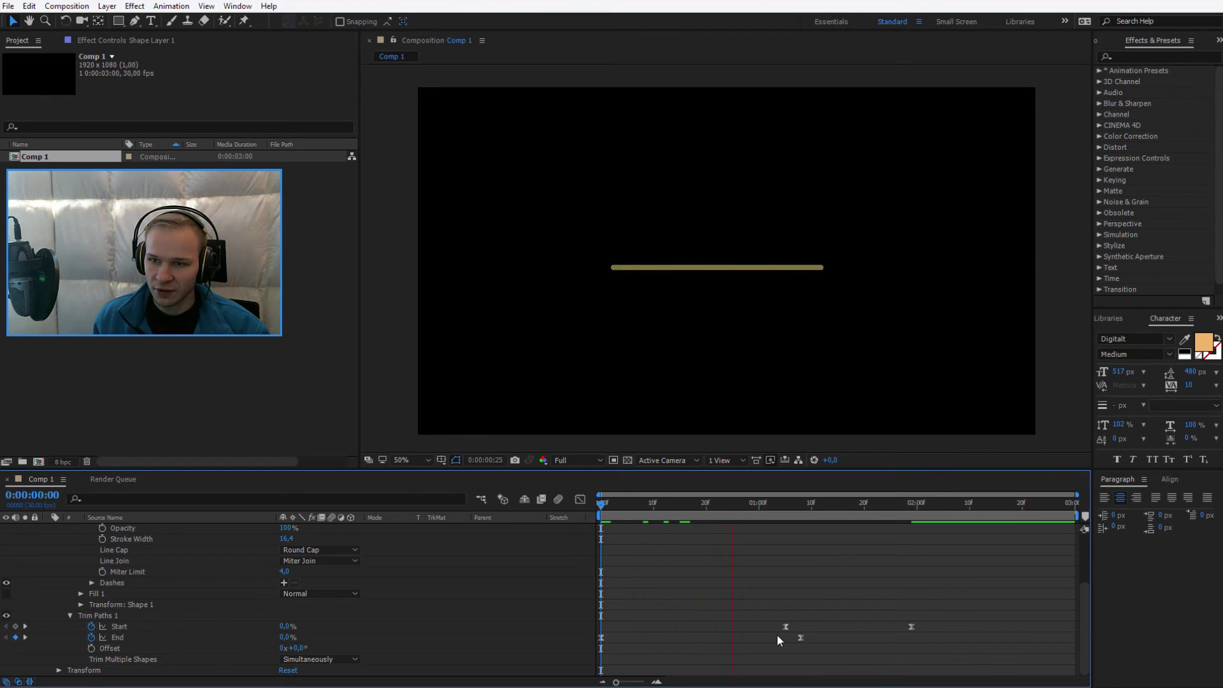
key("space")
left_click_drag(732, 583, 738, 624)
left_click(849, 576)
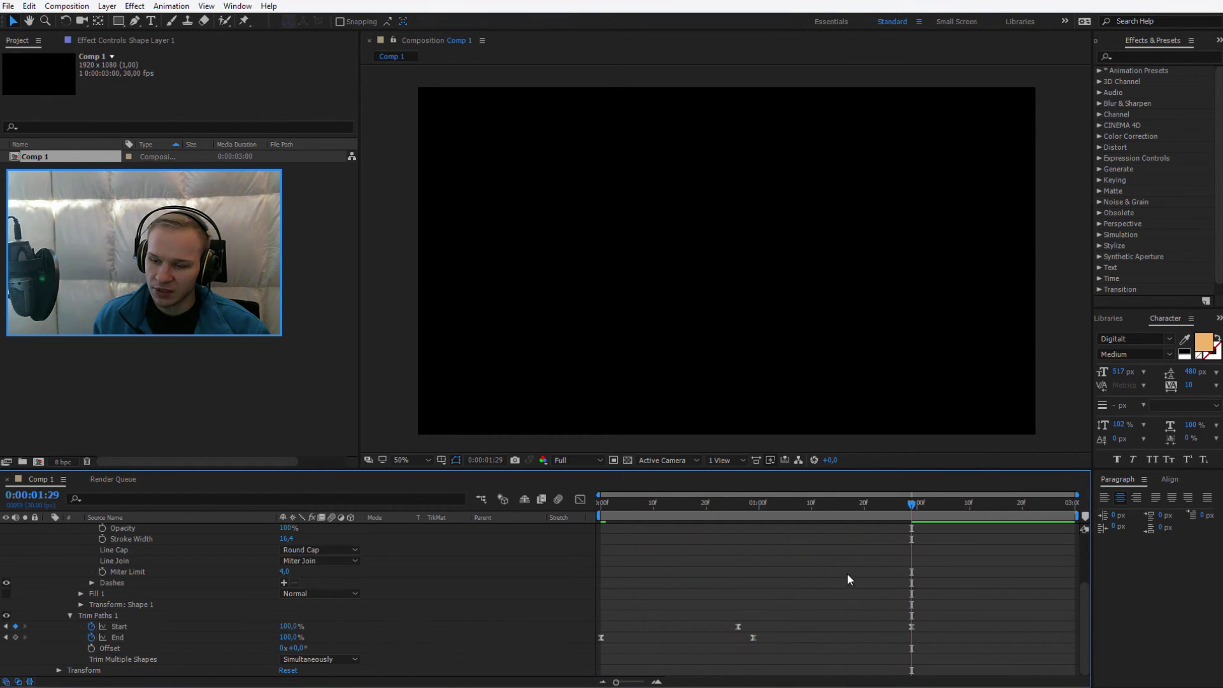
left_click_drag(907, 626, 857, 627)
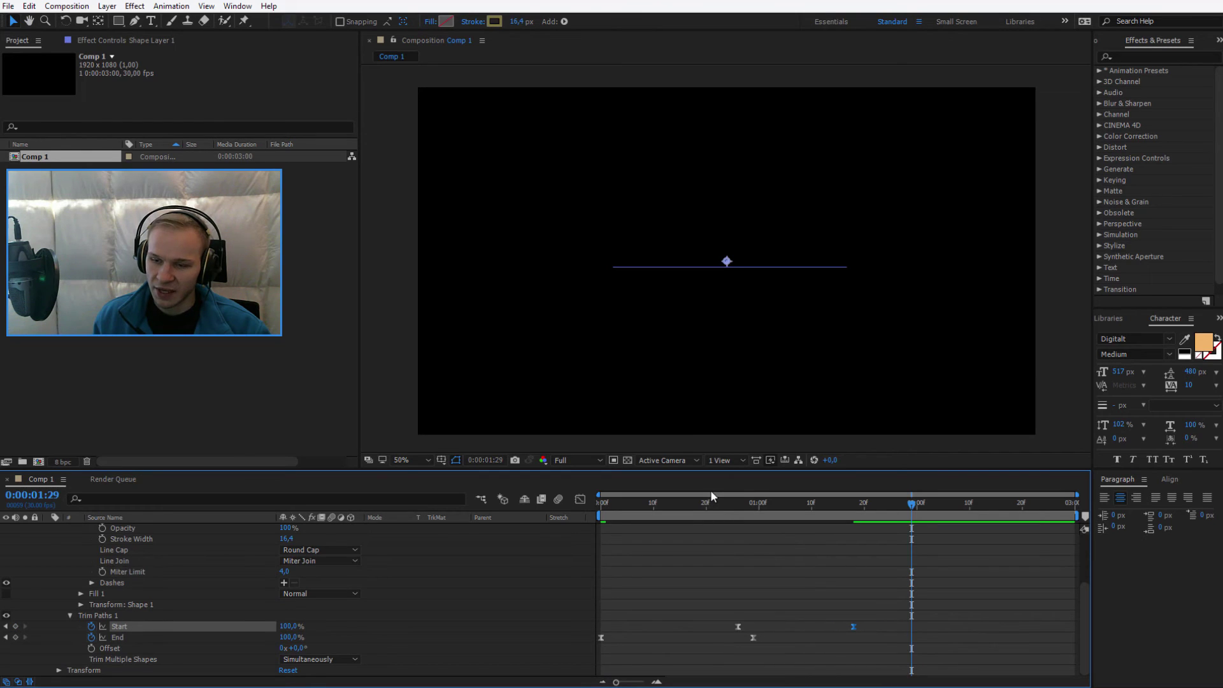
key("Home")
key("space")
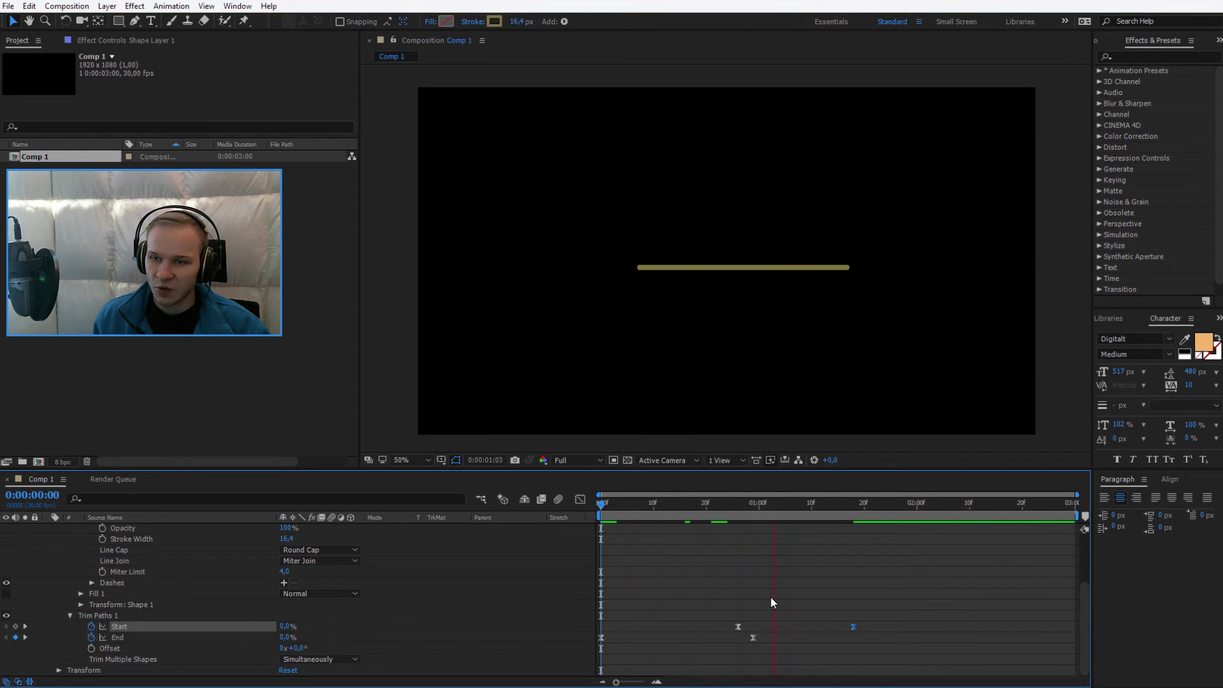
key("space")
Collapse Shape Layer 1, duplicate it, and move the copy's line lower in the frame
scroll(149, 560, "up", 3)
left_click(134, 534)
left_click(49, 528)
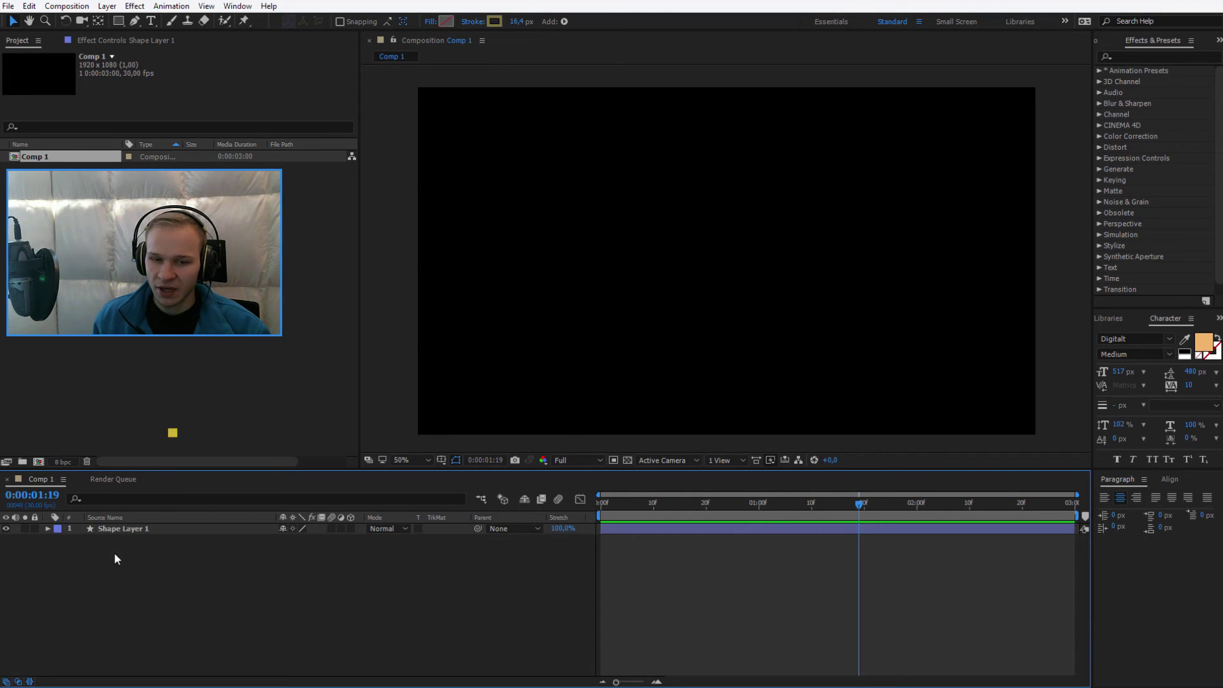
key("ctrl+d")
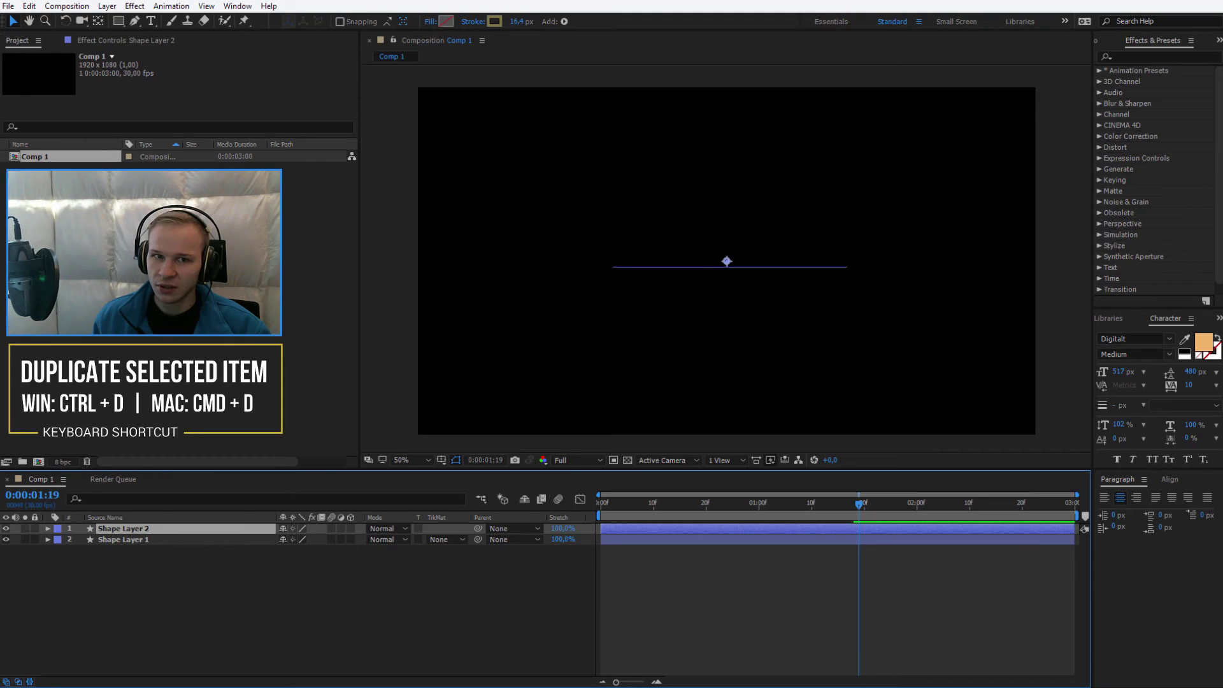
left_click(709, 257)
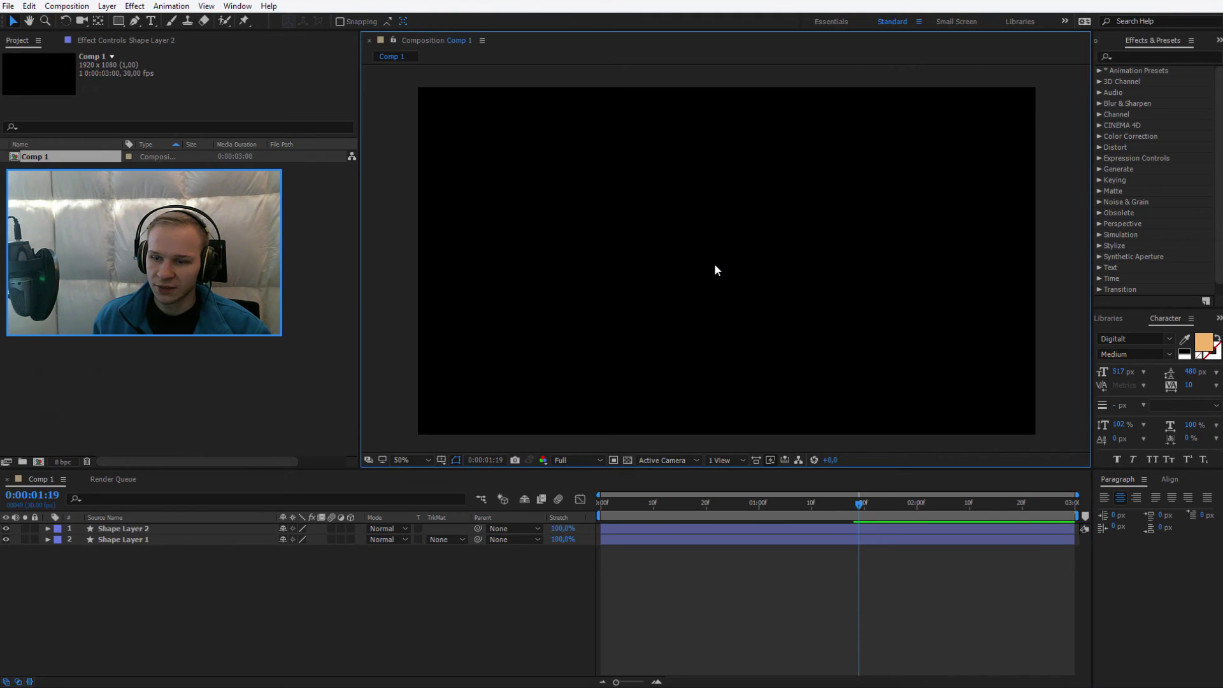
key("space")
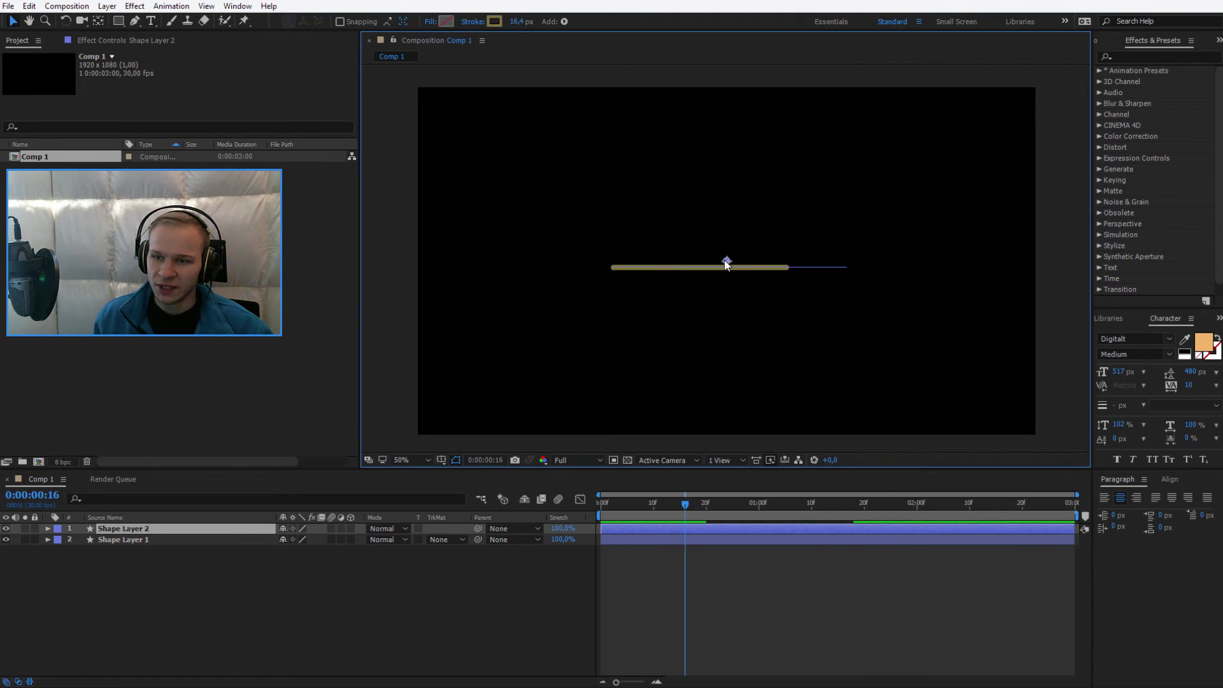
left_click_drag(724, 263, 718, 303)
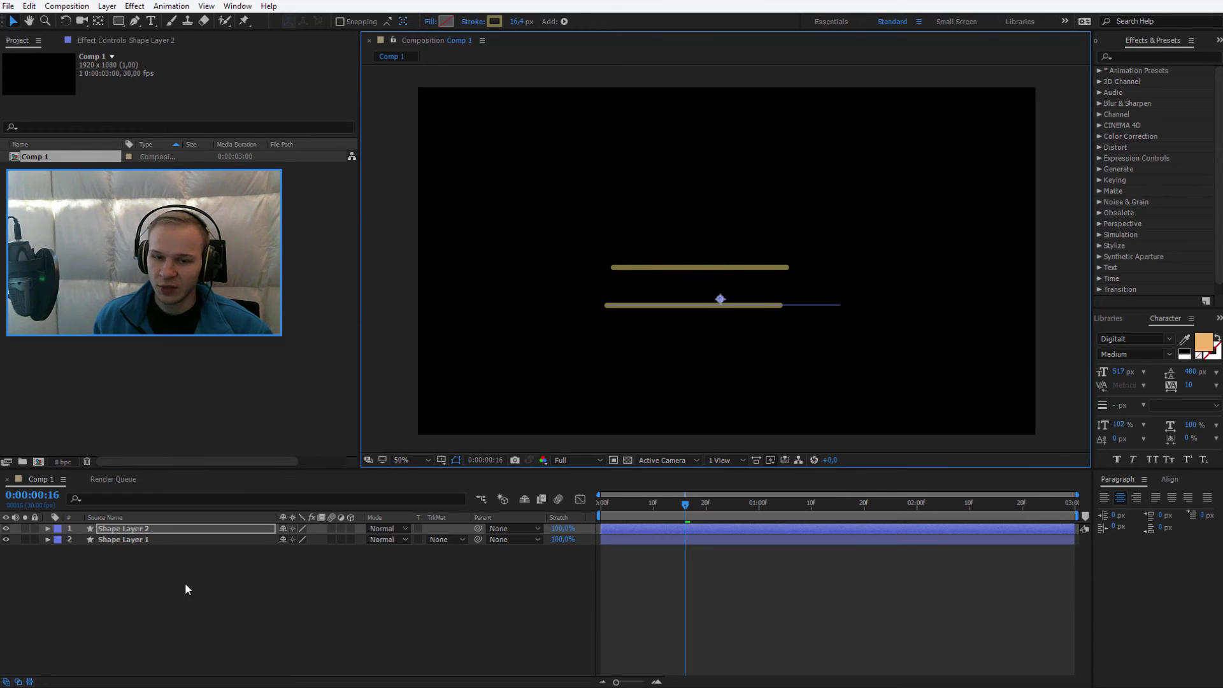
Set Rotation to 45° on Shape Layer 2 and −45° on Shape Layer 1
left_click(145, 547)
left_click(143, 540, "shift")
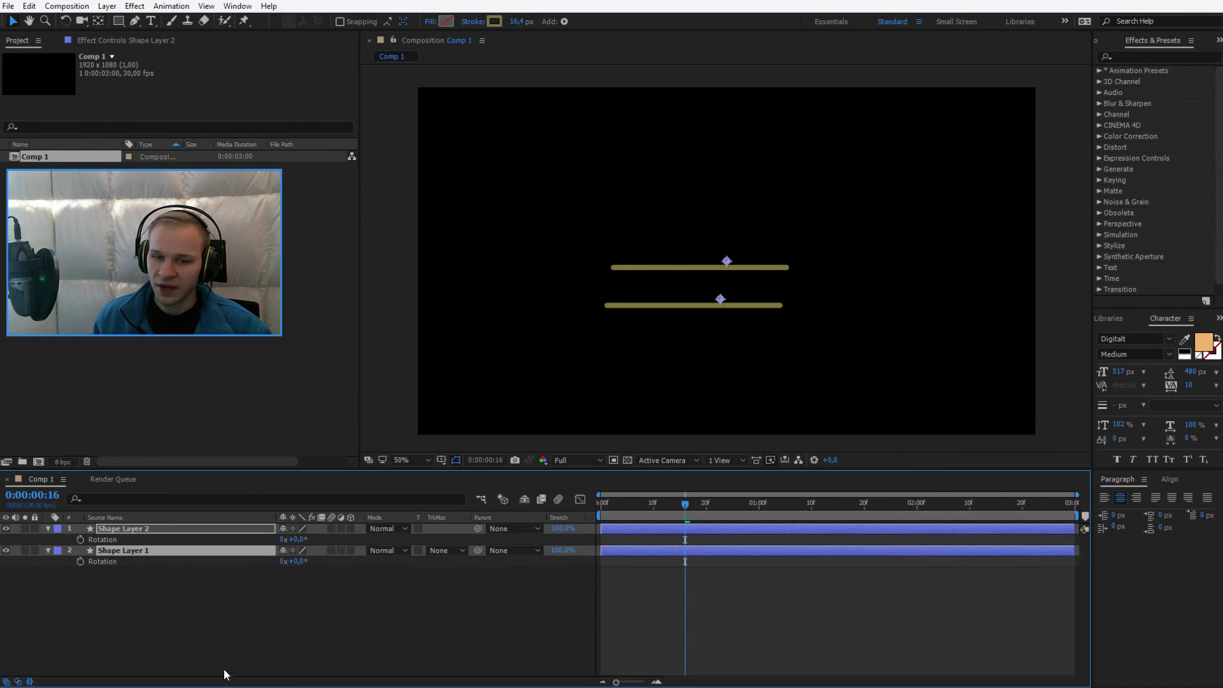
key("r")
left_click(297, 539)
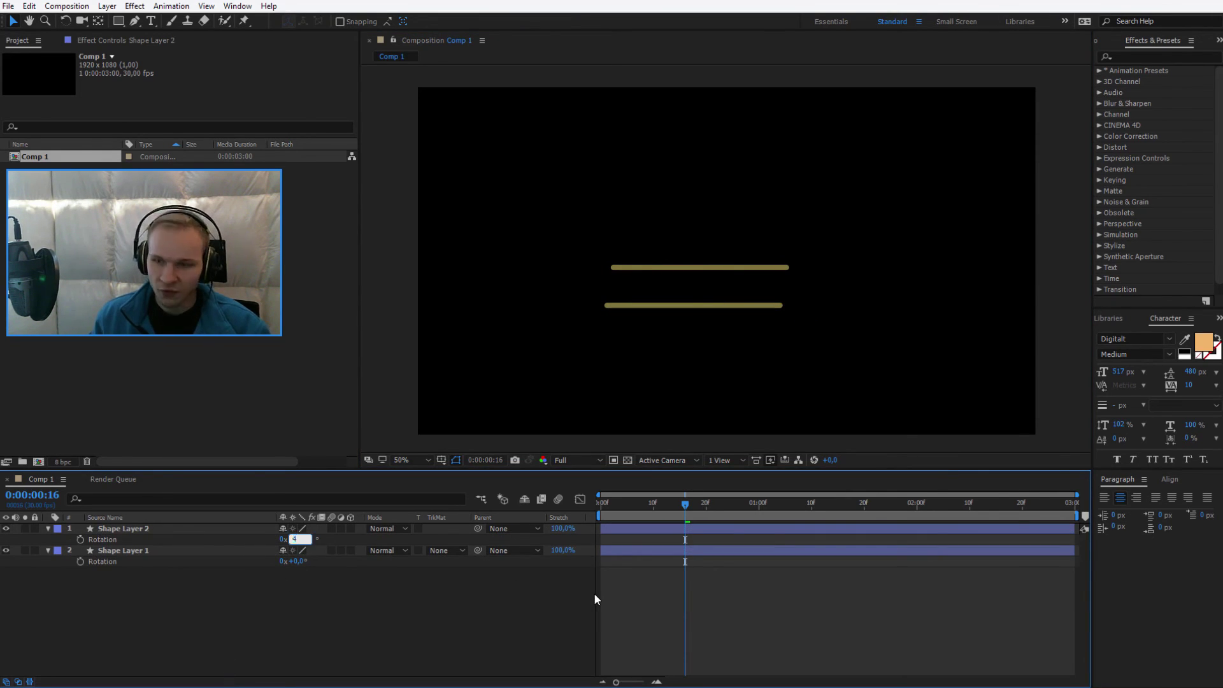
key("Return")
left_click(296, 561)
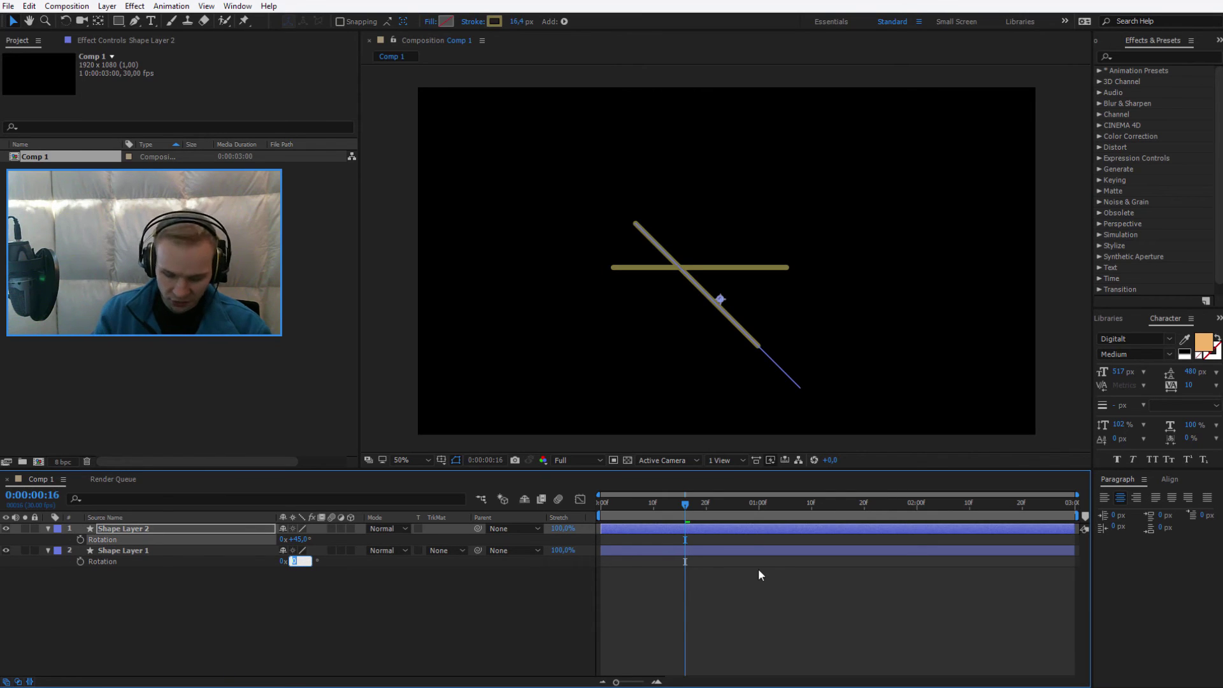
type("-45")
key("Return")
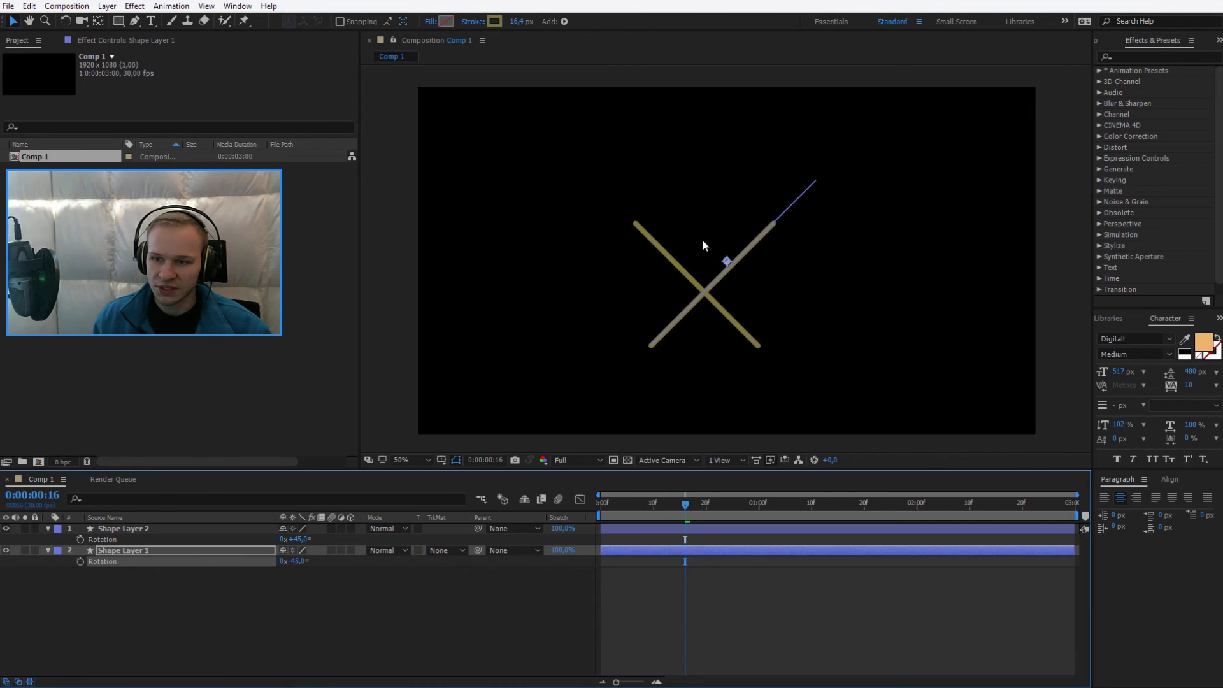
Nudge Shape Layer 1's line slightly right and turn on Title/Action Safe guides
left_click_drag(731, 261, 741, 259)
left_click(441, 458)
left_click(483, 475)
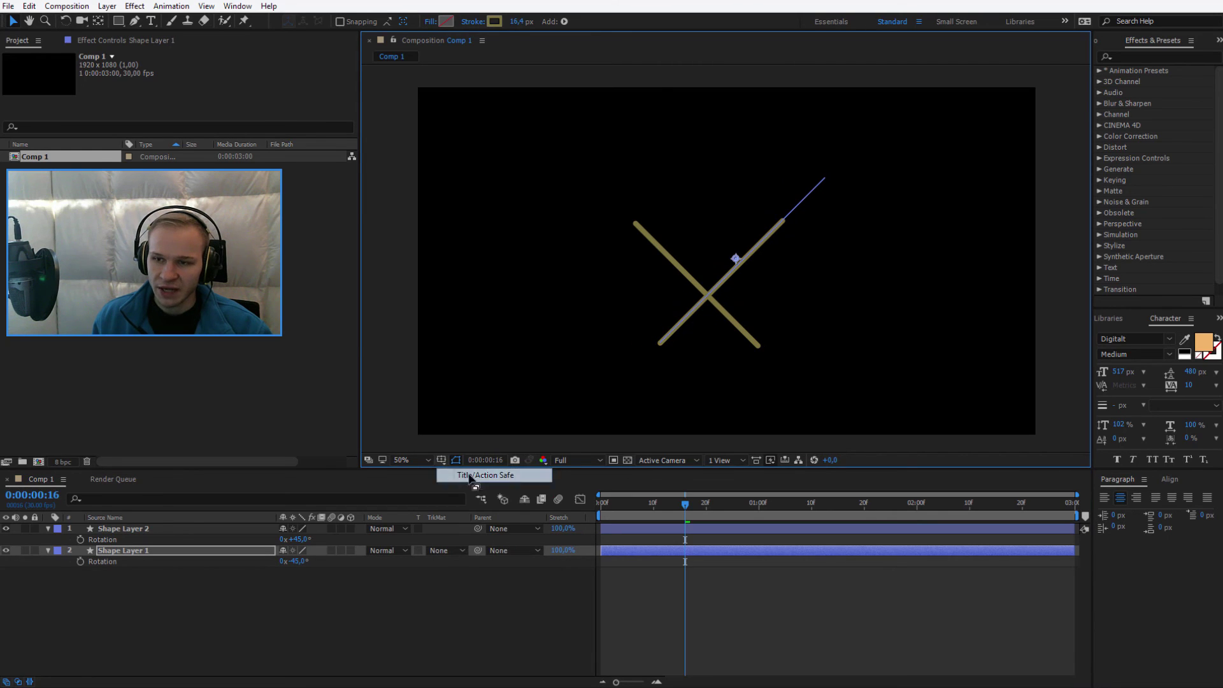
left_click(738, 257)
left_click(740, 263)
left_click(739, 262)
Move Shape Layer 2's line up so the lines cross centrally, then select both layers
left_click(158, 529)
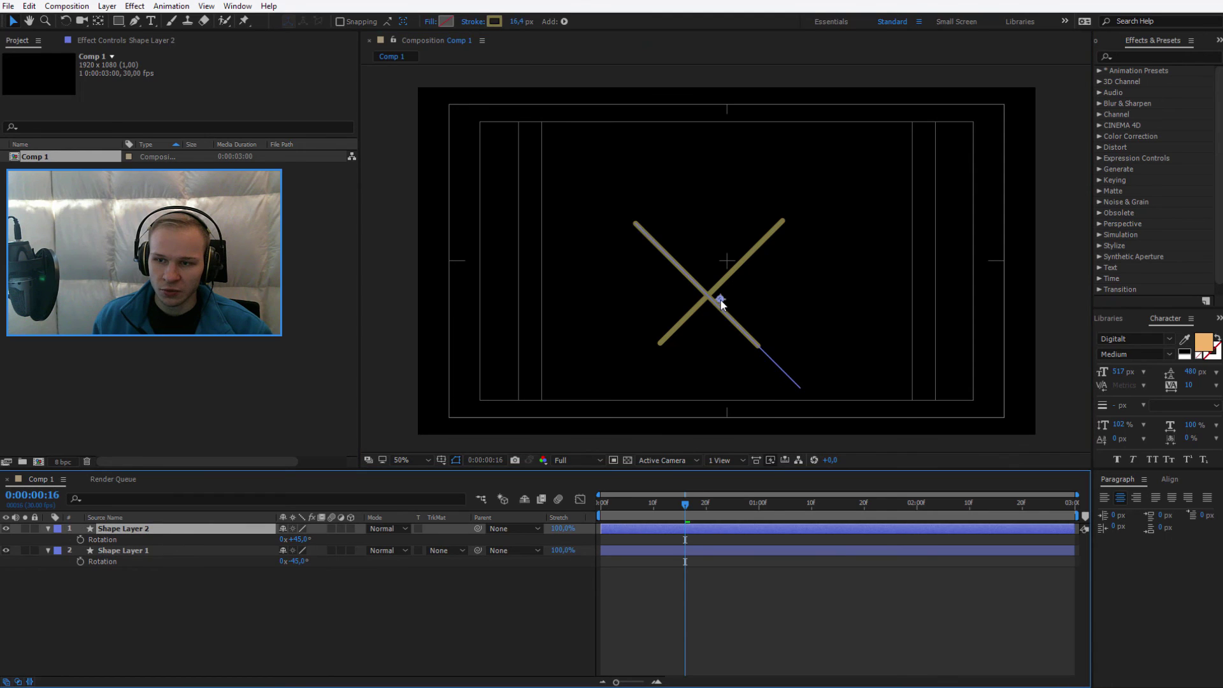
left_click_drag(724, 299, 726, 262)
left_click(130, 551)
key("ctrl+a")
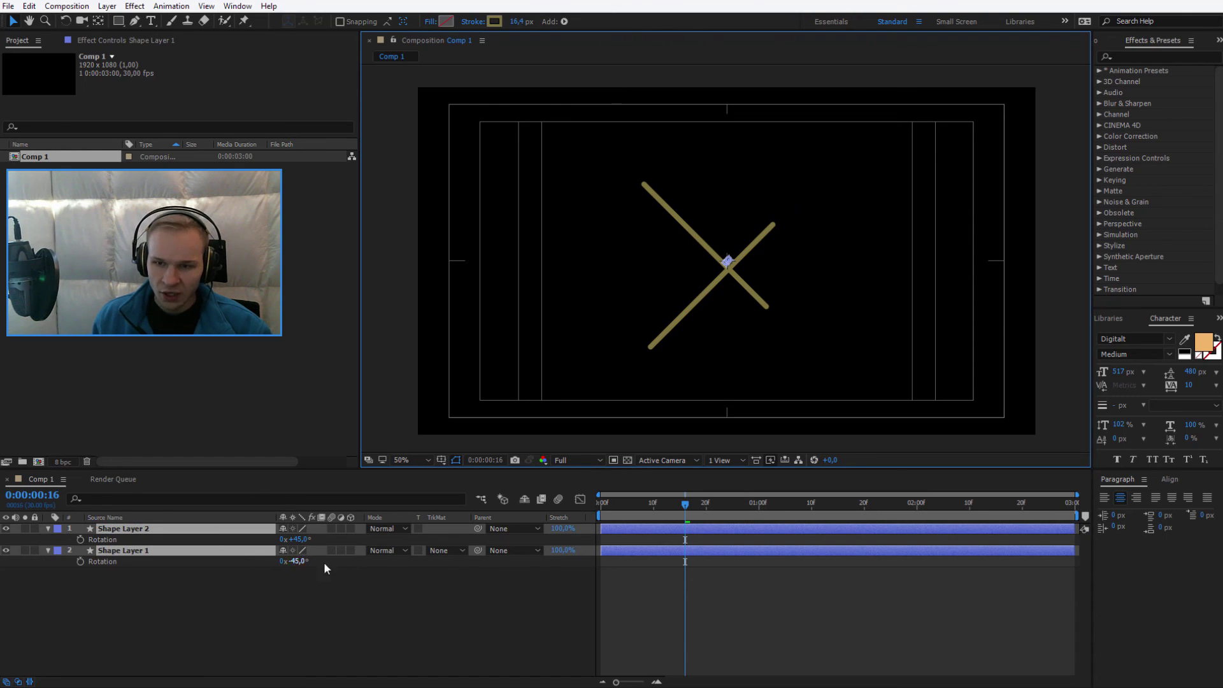
Reveal both layers' Trim Paths keyframes, hide the safe guides, and preview the X
key("u")
left_click(442, 459)
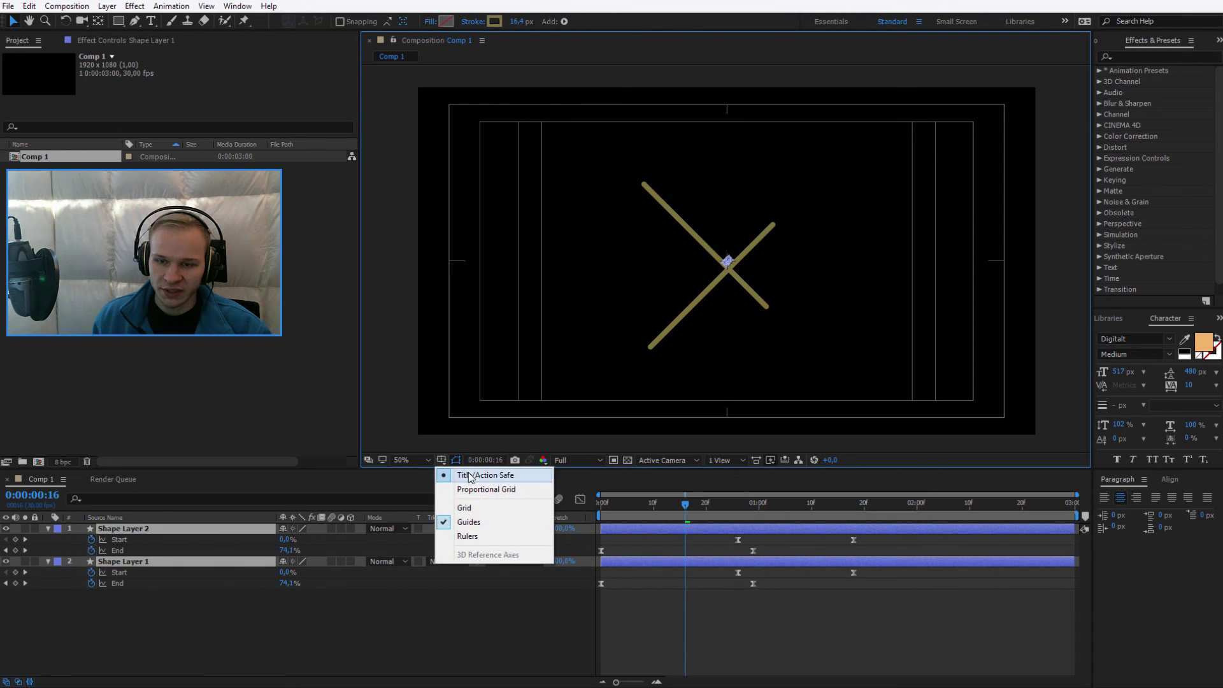
left_click(459, 470)
left_click_drag(637, 506, 528, 591)
key("space")
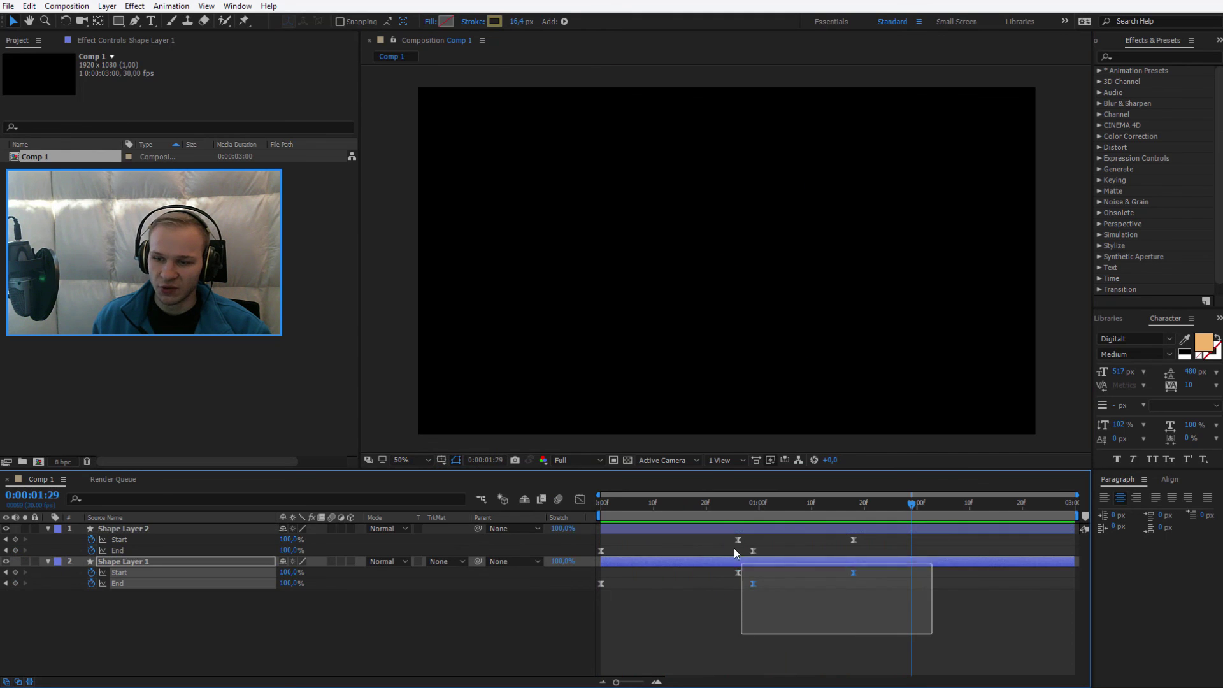
Shift both lines' Trim Paths keyframes earlier so the X animates within about 1 second
left_click_drag(731, 546, 681, 542)
left_click_drag(822, 609, 763, 540)
left_click(796, 539, "shift")
key("Home")
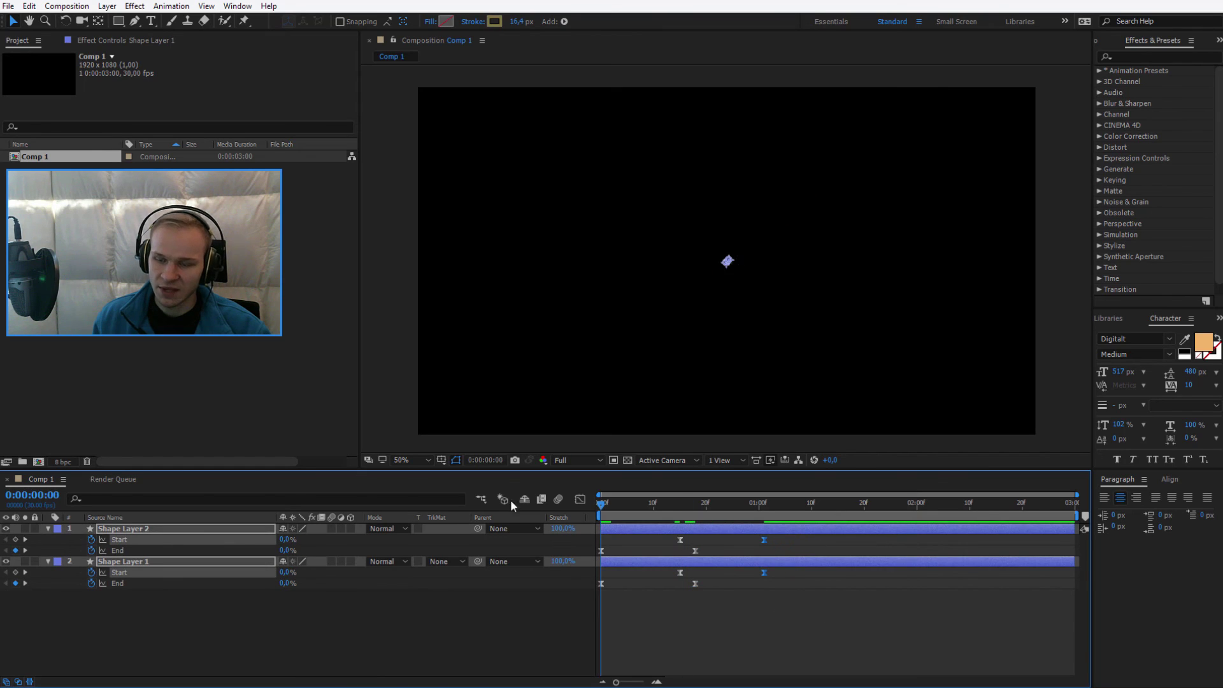
key("space")
left_click(830, 613)
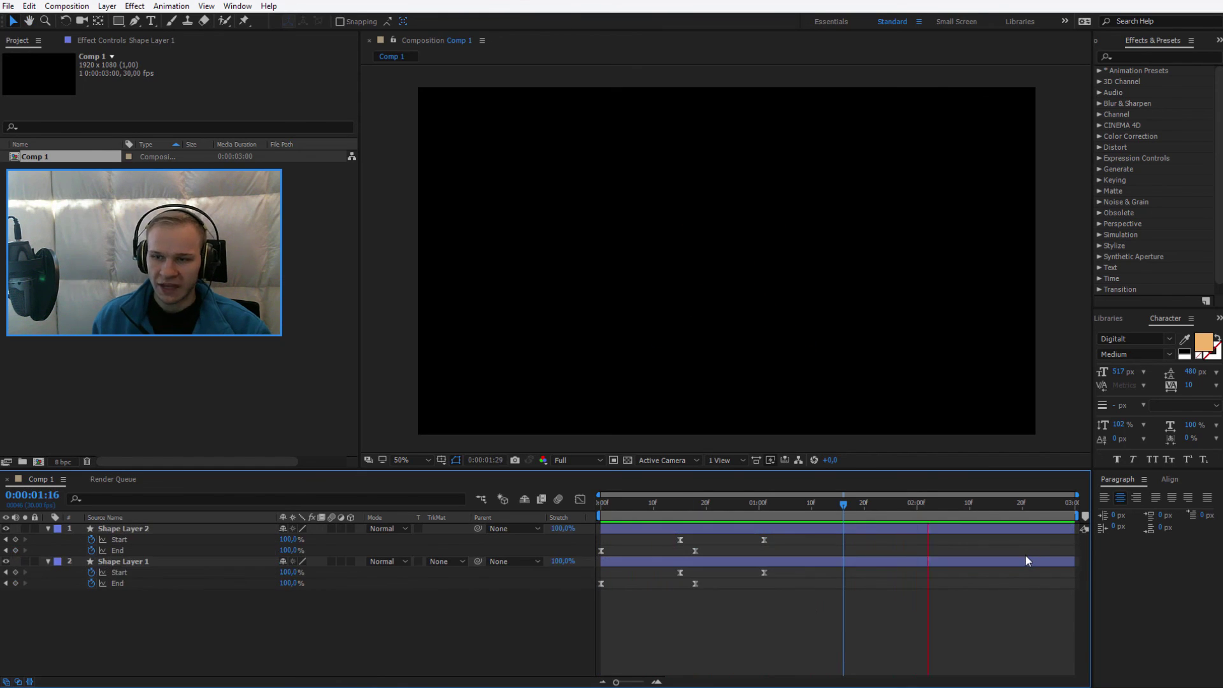